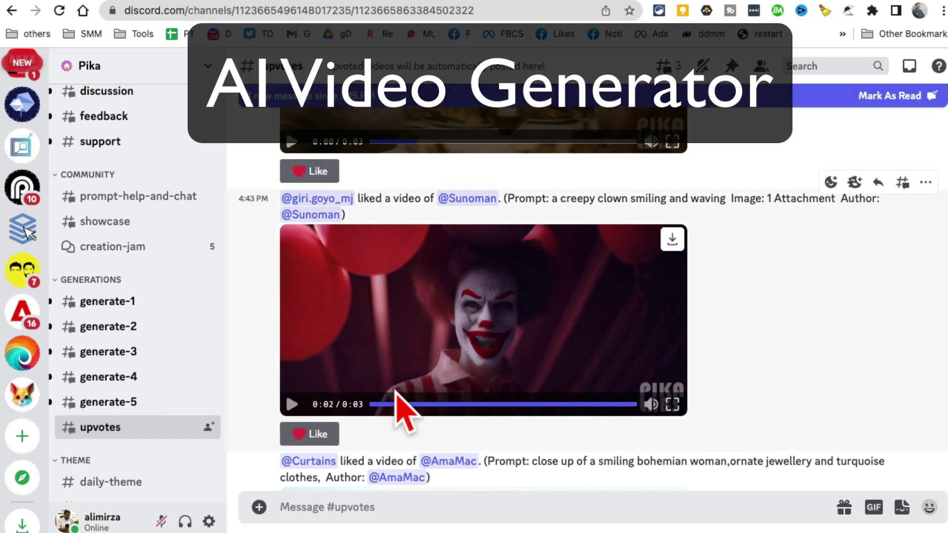
# Play the creepy clown and cinematic dinner scene videos in the upvotes channel.
pyautogui.click(291, 405)
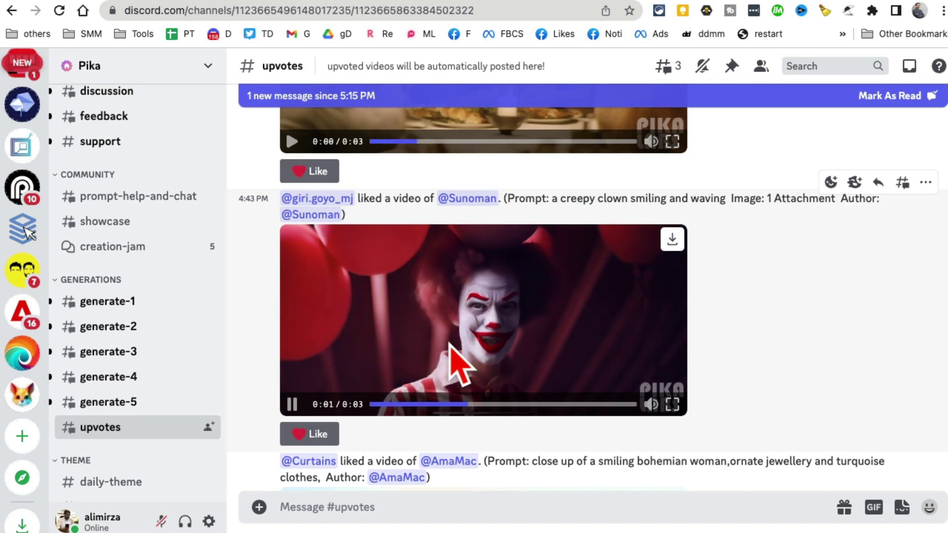
pyautogui.scroll(6, 457, 365)
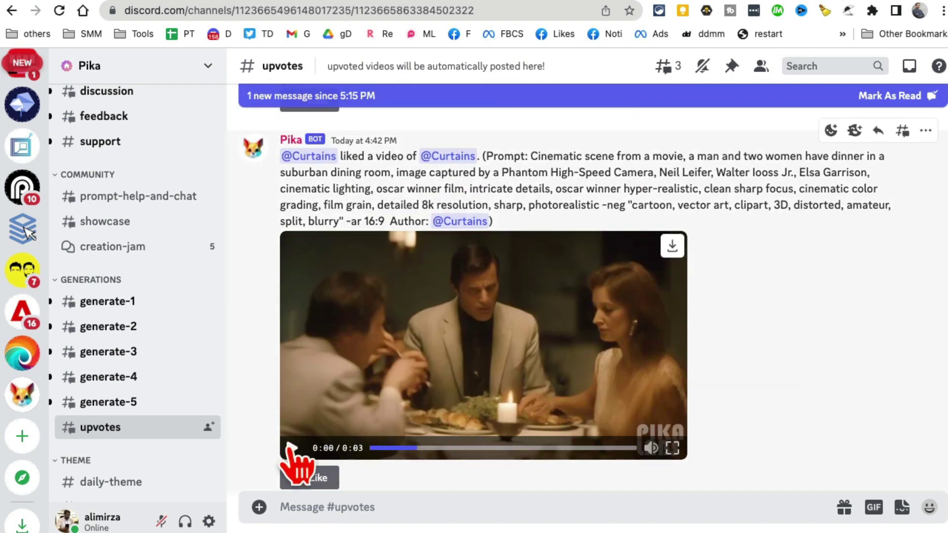
pyautogui.click(292, 448)
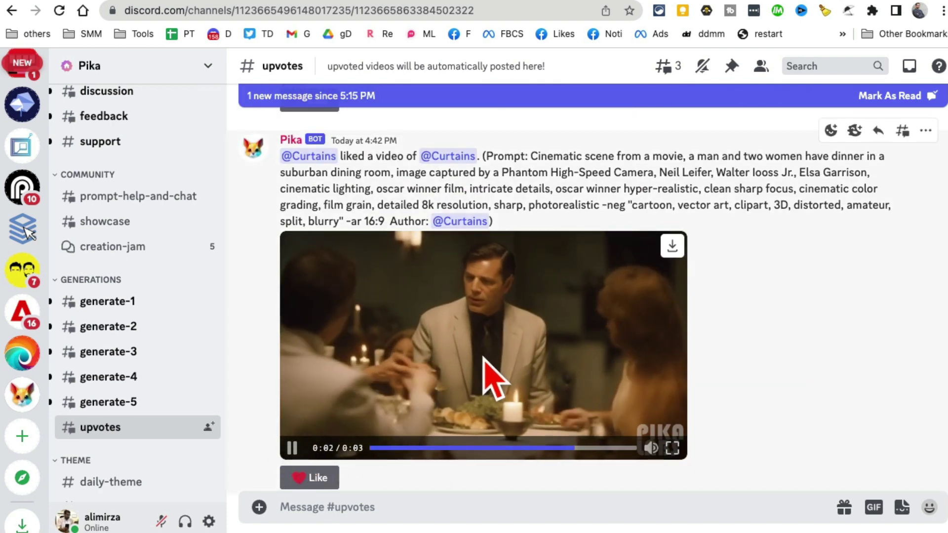
pyautogui.scroll(-12, 493, 376)
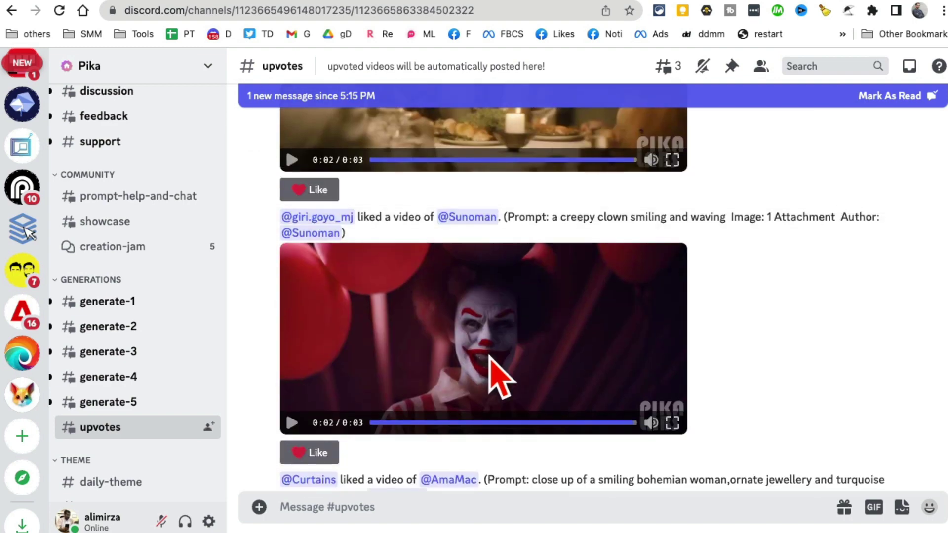
pyautogui.scroll(-6, 521, 361)
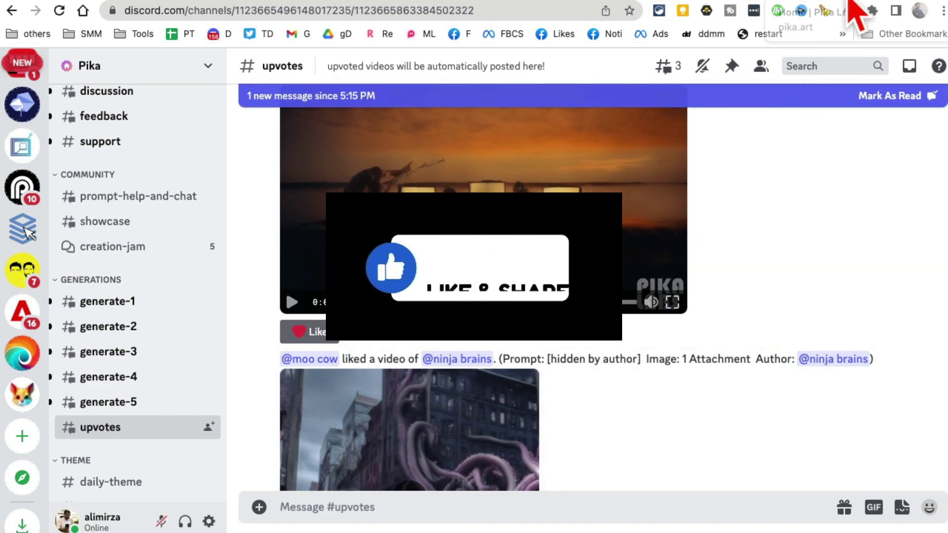
# Switch to the pika.art website, open its Join Beta form and return to the home page.
pyautogui.click(856, 13)
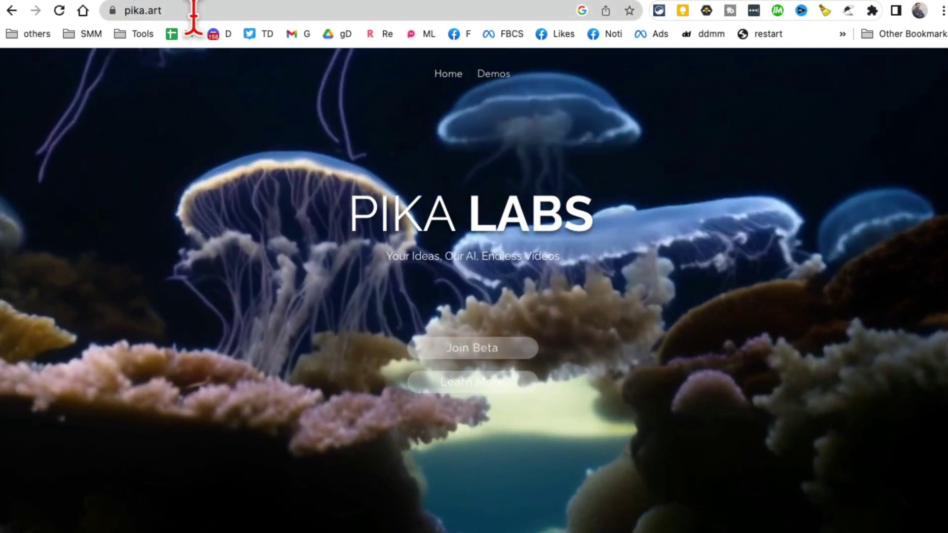
pyautogui.click(144, 11)
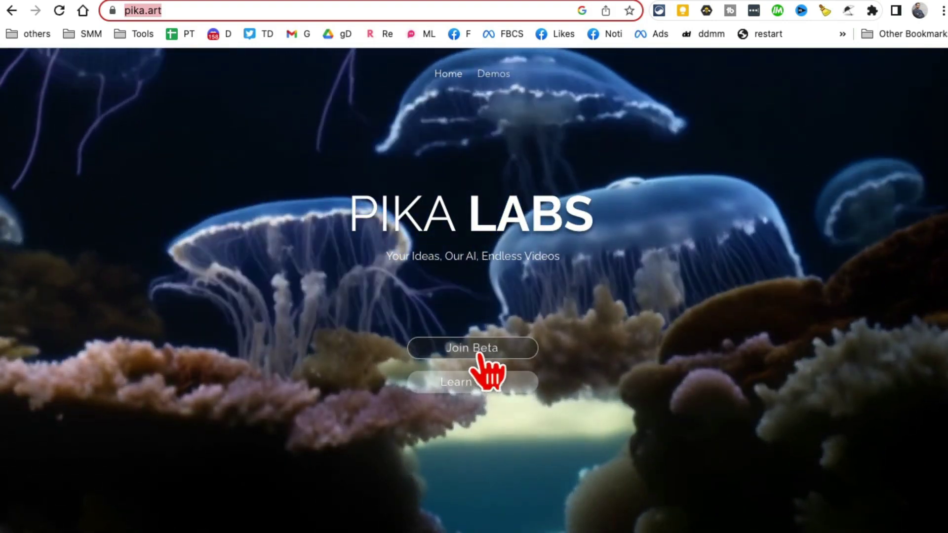
pyautogui.click(479, 354)
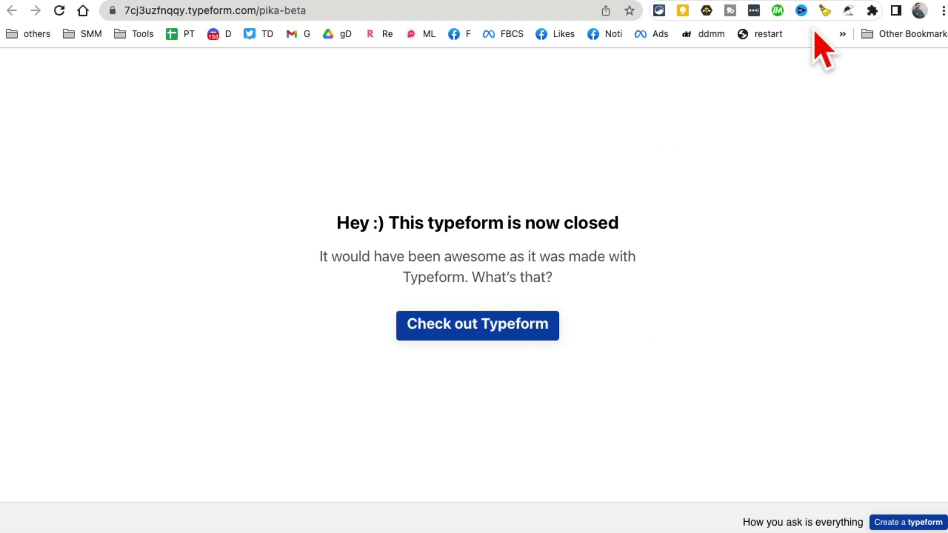
pyautogui.click(863, 3)
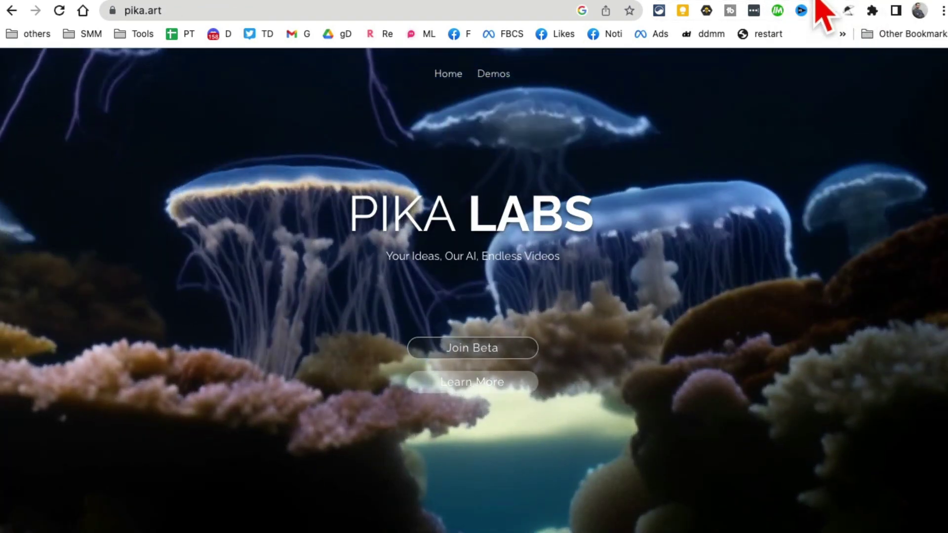
# Switch back to Discord and browse the liked videos in the upvotes channel.
pyautogui.click(819, 2)
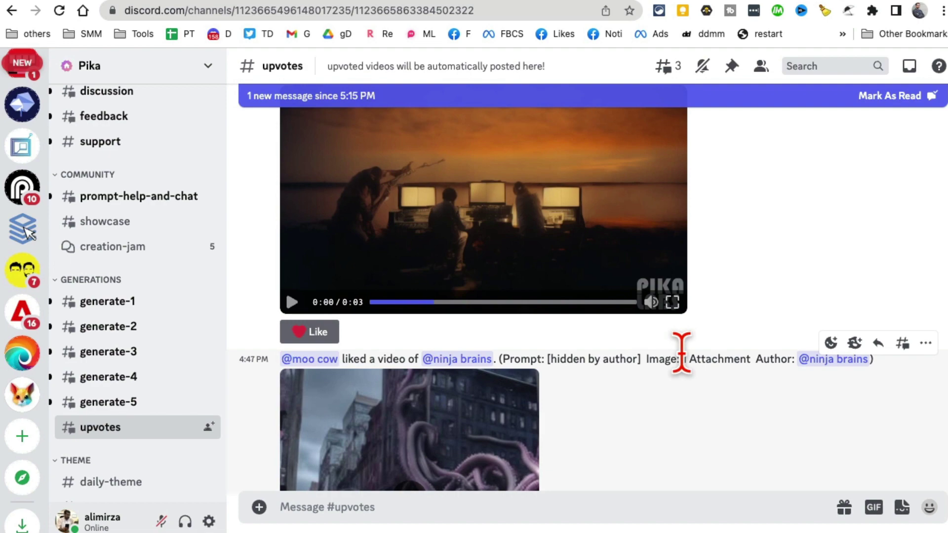
pyautogui.scroll(5, 641, 335)
pyautogui.scroll(5, 620, 377)
pyautogui.scroll(-5, 620, 377)
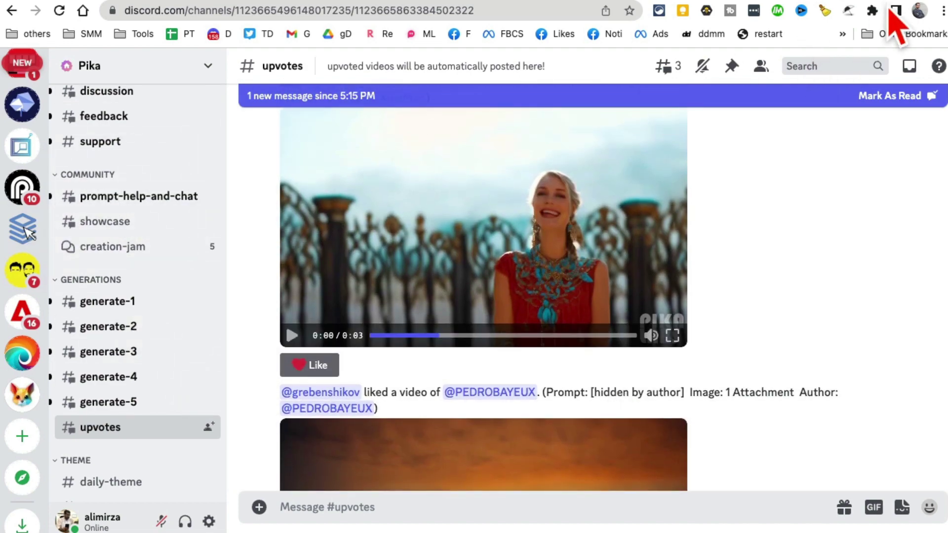
# Switch to the pika.art website and look through the example videos and prompts on its Demos page.
pyautogui.click(861, 5)
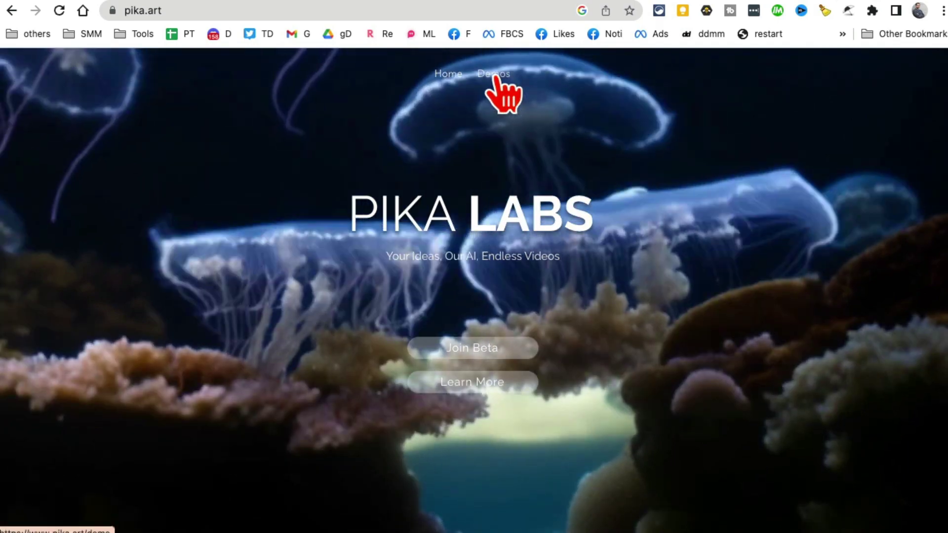
pyautogui.click(495, 82)
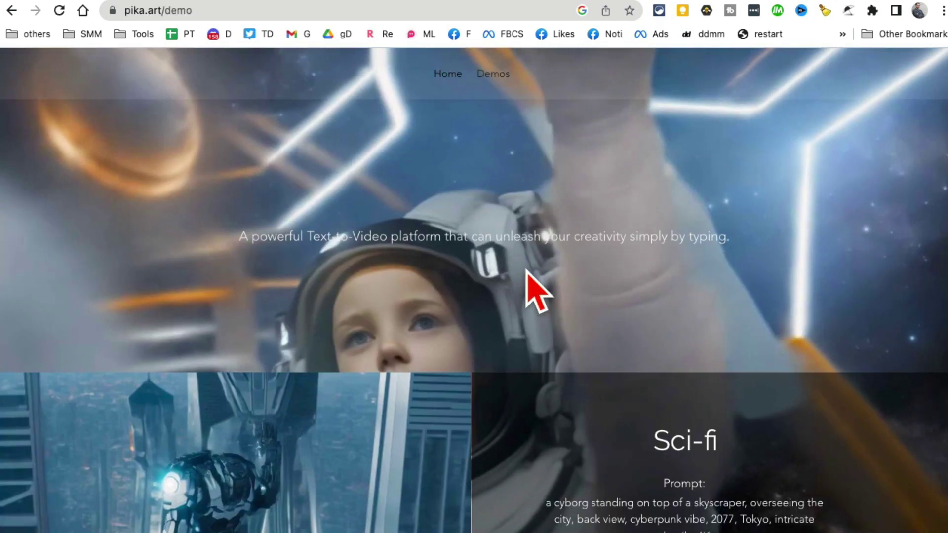
pyautogui.scroll(-4, 527, 272)
pyautogui.scroll(-6, 525, 274)
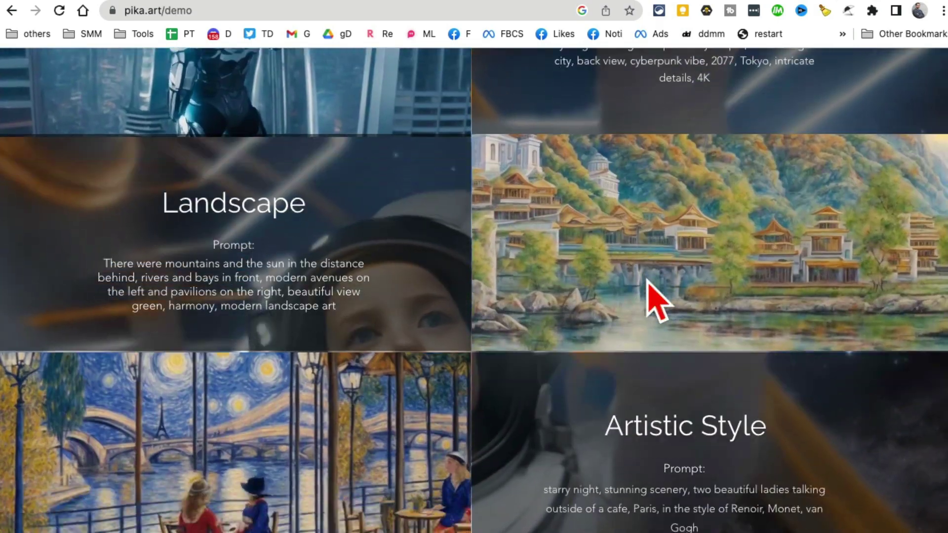
pyautogui.scroll(10, 649, 292)
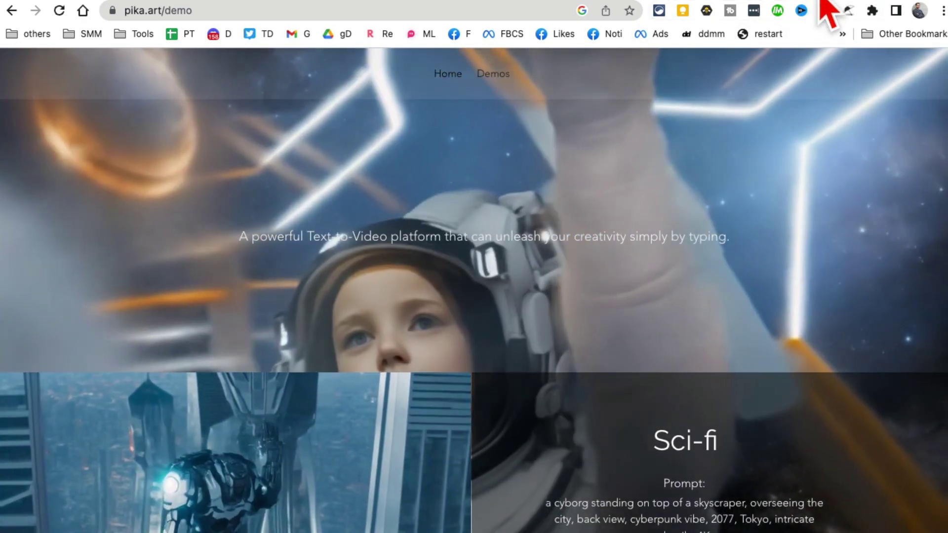
# Return to the Pika server in Discord and open Getting Started from the Server Guide.
pyautogui.click(825, 6)
pyautogui.moveTo(158, 330)
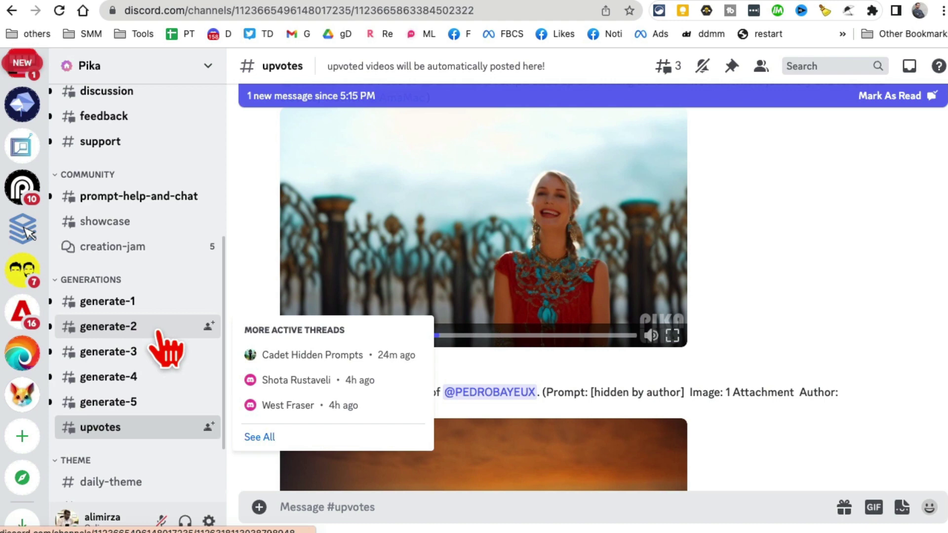
pyautogui.scroll(6, 165, 346)
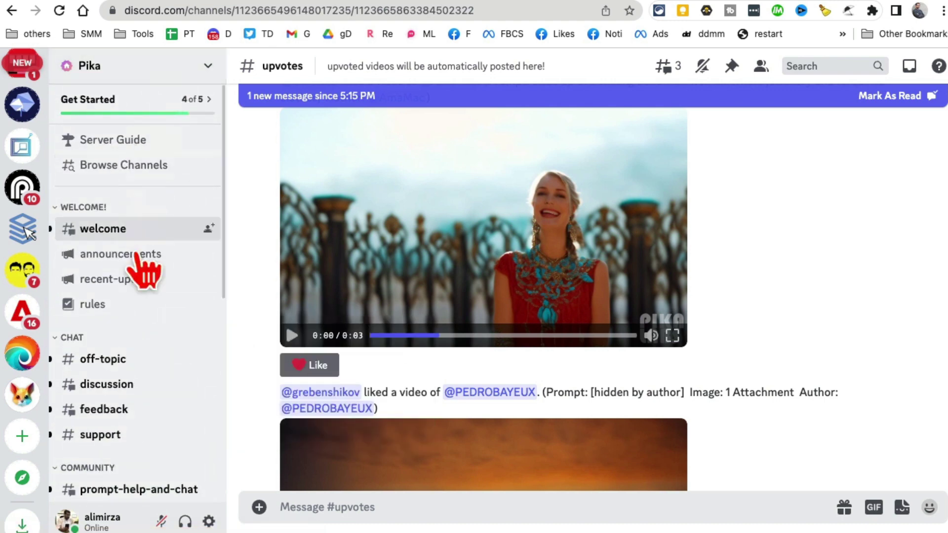
pyautogui.click(129, 136)
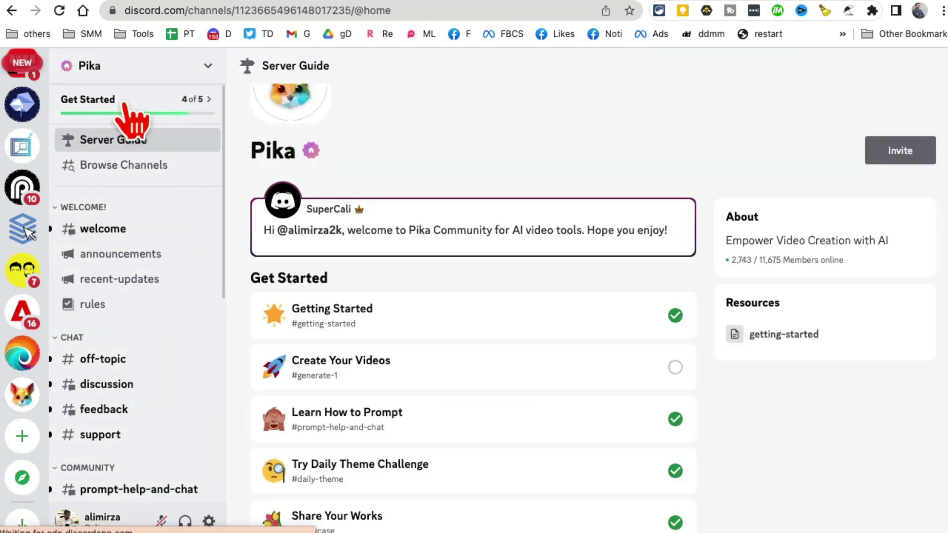
pyautogui.click(377, 329)
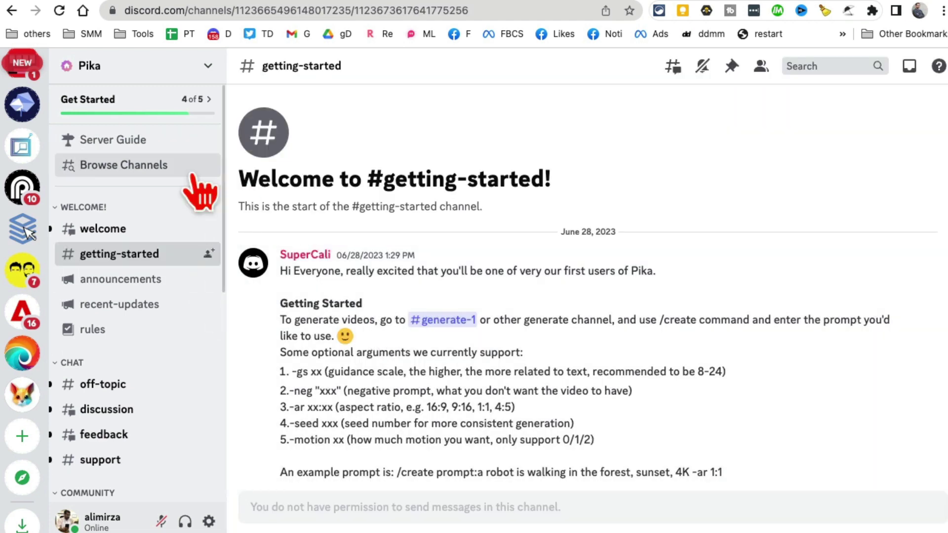
# Read the optional prompt arguments, example prompt and image input instructions in the getting-started channel.
pyautogui.scroll(-2, 518, 423)
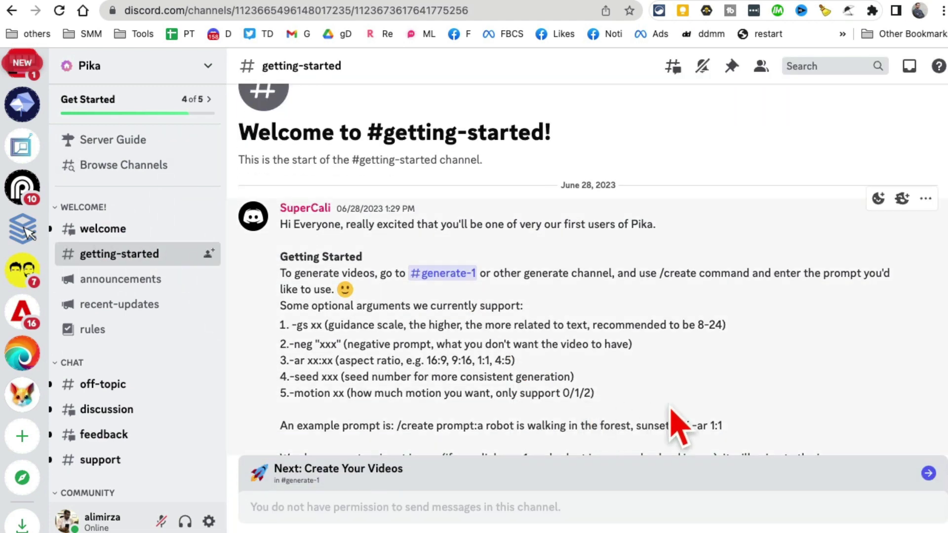
pyautogui.moveTo(595, 402); pyautogui.dragTo(271, 312)
pyautogui.click(271, 312)
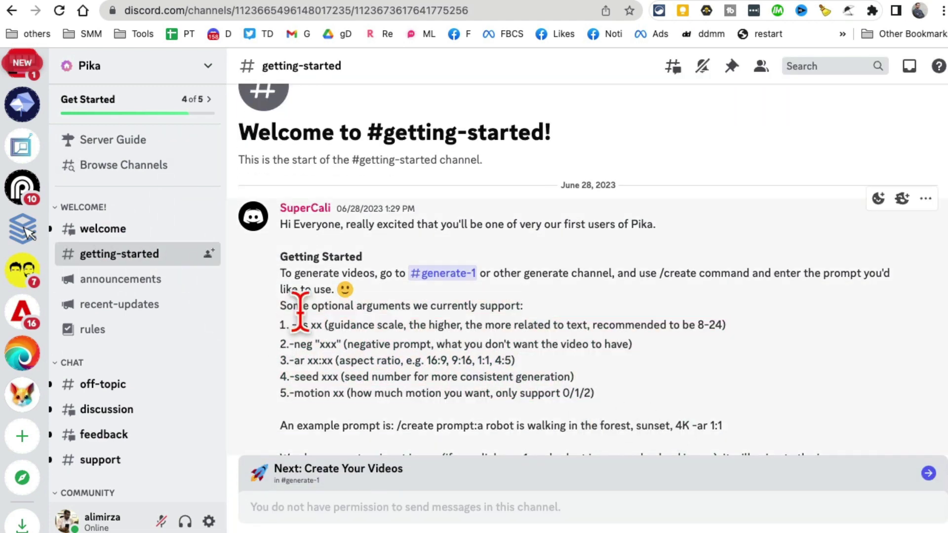
pyautogui.moveTo(481, 325); pyautogui.dragTo(332, 348)
pyautogui.click(276, 335)
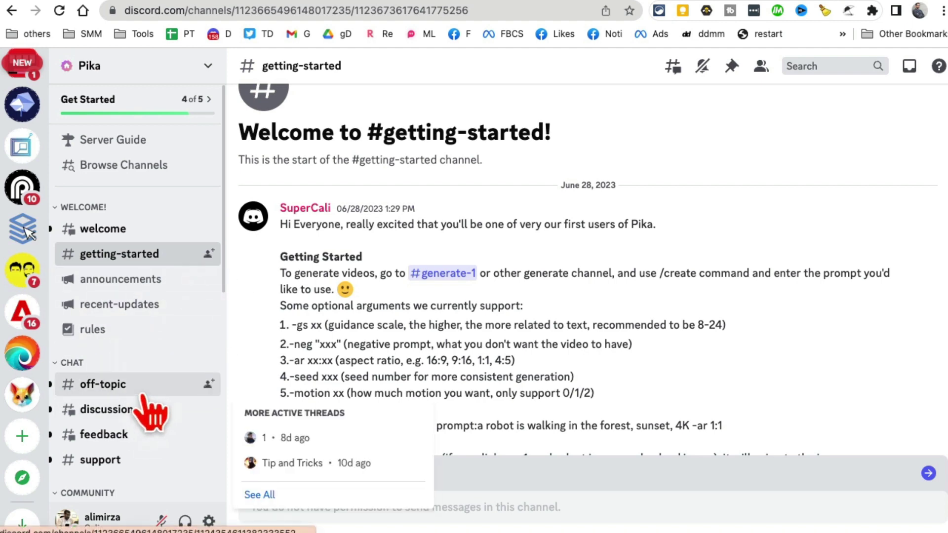
pyautogui.scroll(-5, 535, 370)
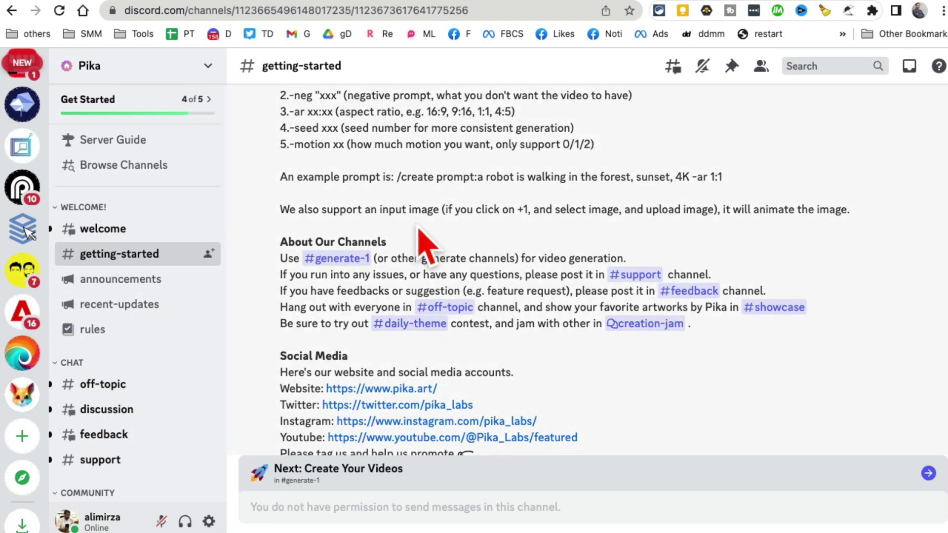
# Open the prompt-help-and-chat channel and look through its earlier and latest messages.
pyautogui.scroll(-5, 141, 419)
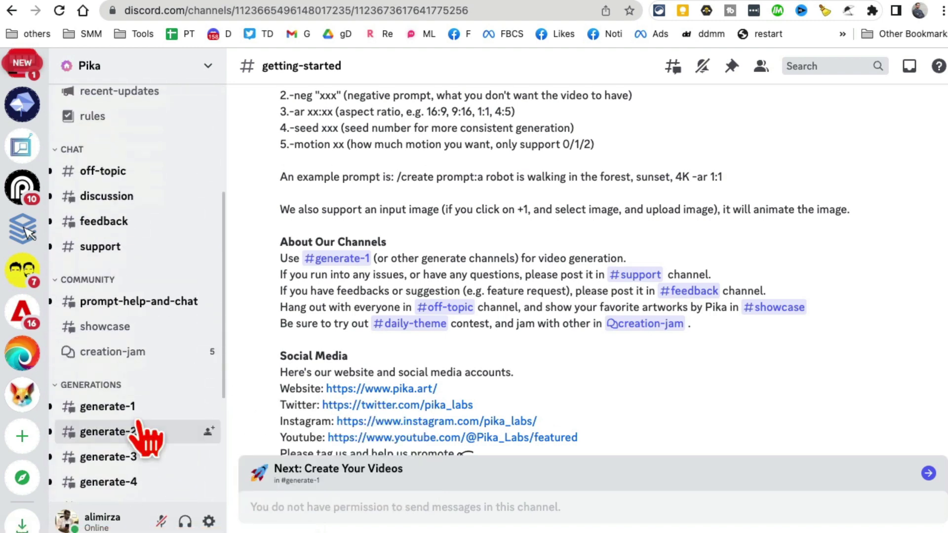
pyautogui.click(123, 309)
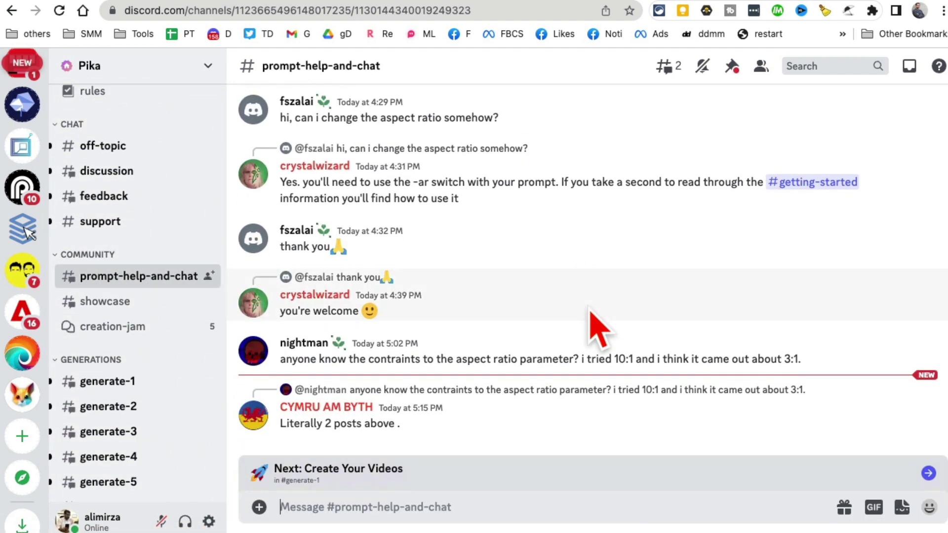
pyautogui.scroll(15, 659, 336)
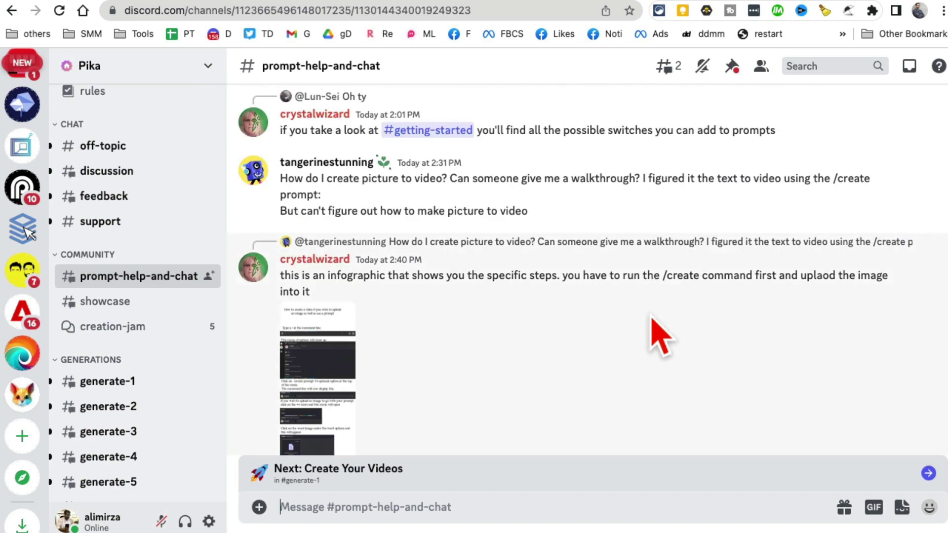
pyautogui.scroll(-10, 656, 334)
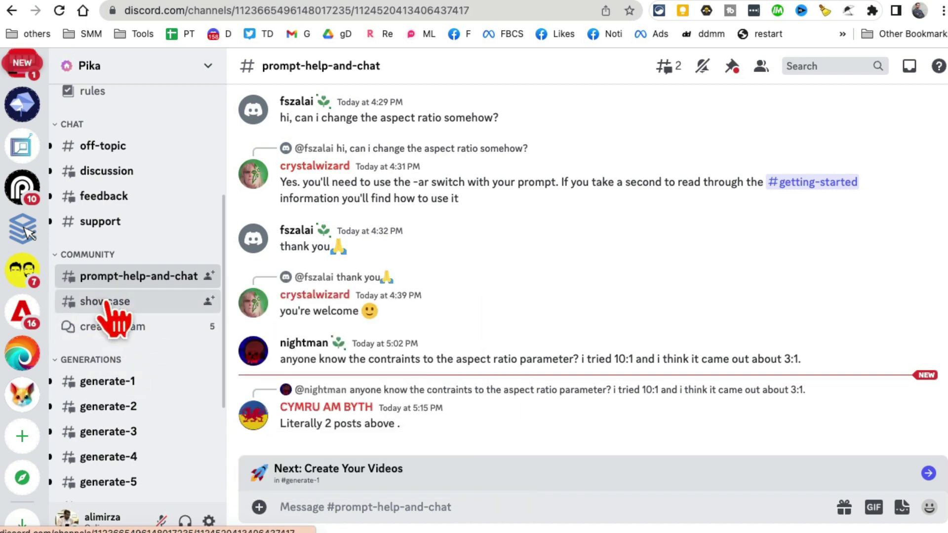
# Open the showcase channel, play the Earwigs video muted and look through the neighbouring videos.
pyautogui.click(106, 302)
pyautogui.click(481, 225)
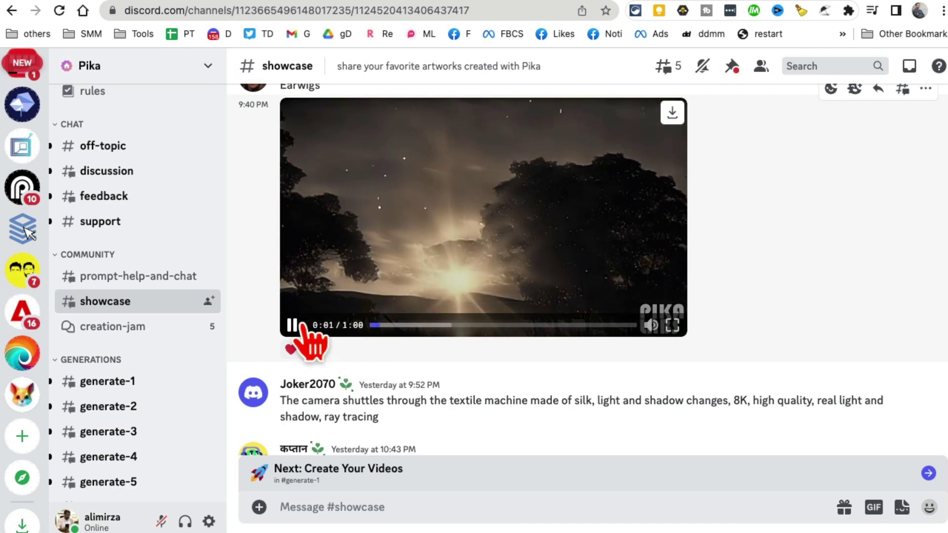
pyautogui.click(651, 325)
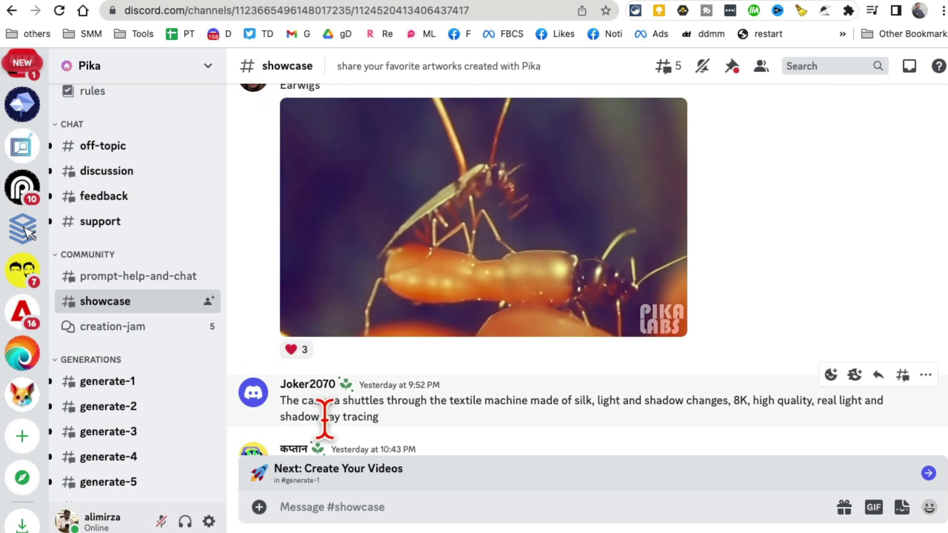
pyautogui.scroll(1, 517, 445)
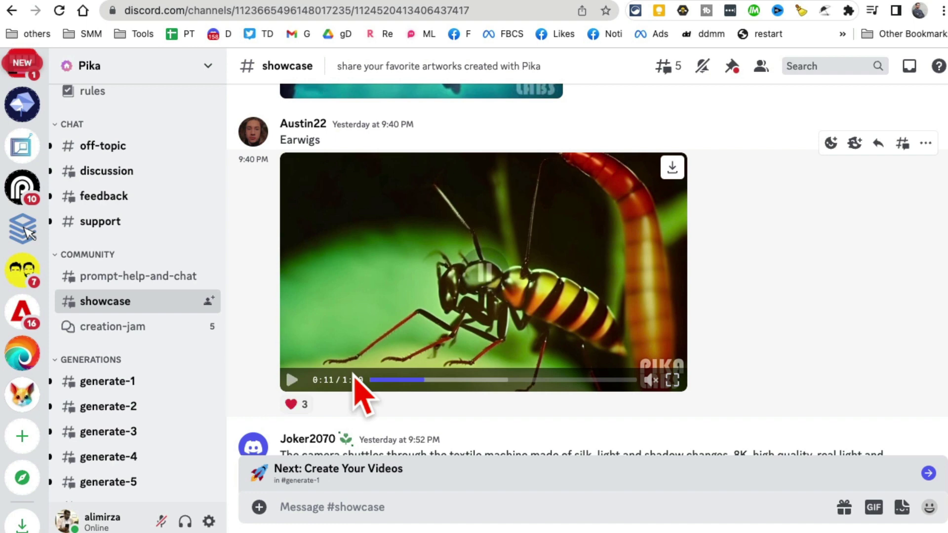
pyautogui.scroll(5, 502, 375)
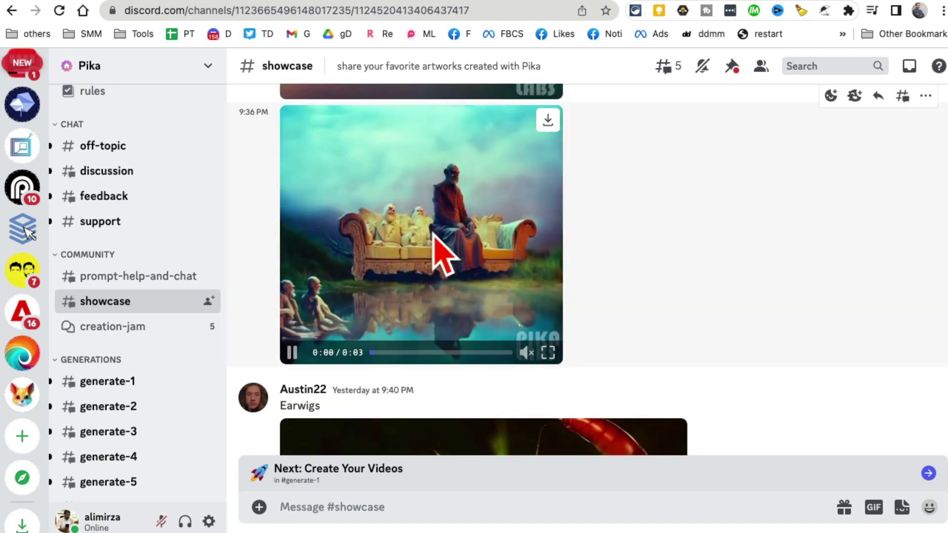
pyautogui.scroll(3, 479, 294)
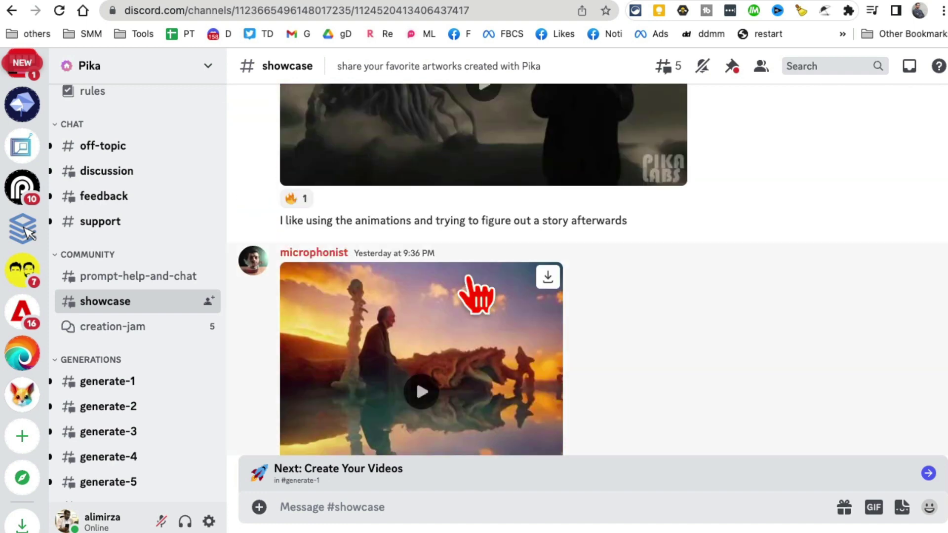
pyautogui.scroll(-2, 482, 293)
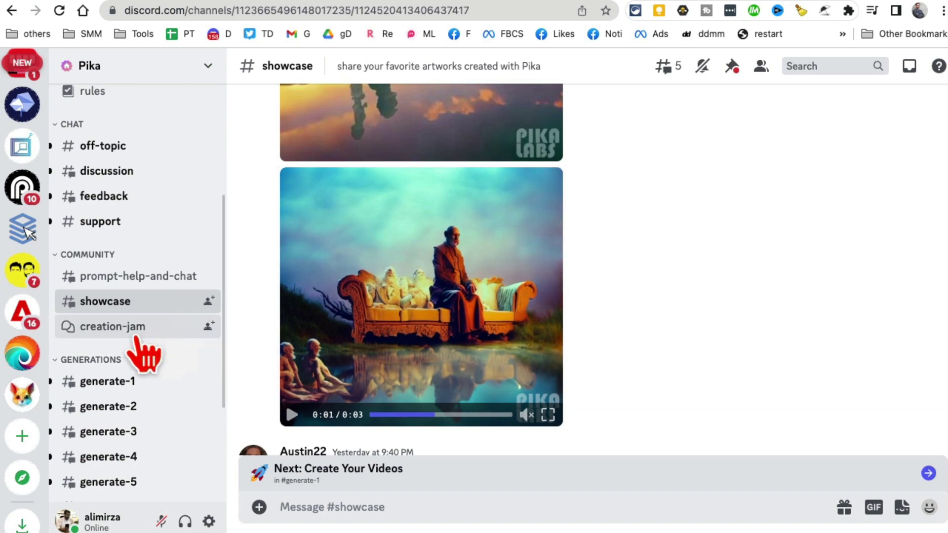
# Open the creation-jam channel and browse its community posts.
pyautogui.click(119, 355)
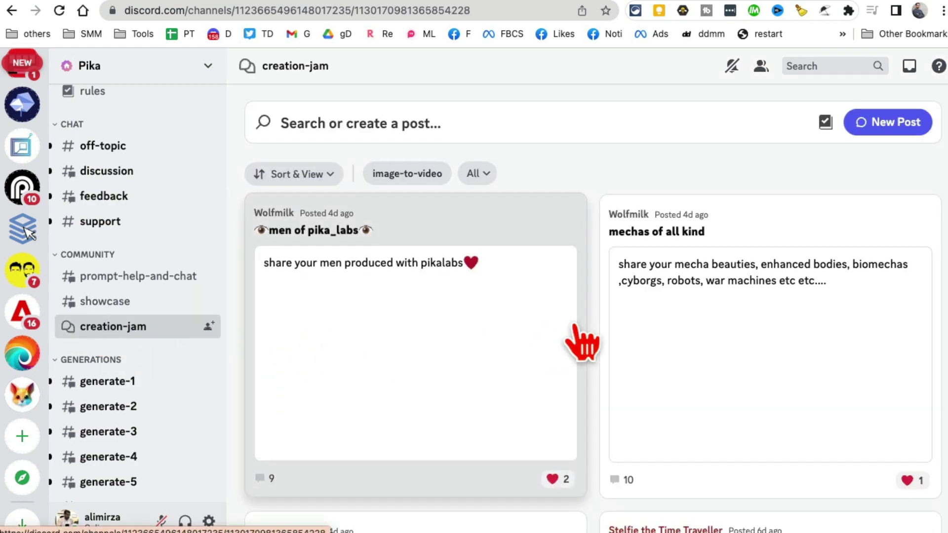
pyautogui.scroll(-9, 582, 343)
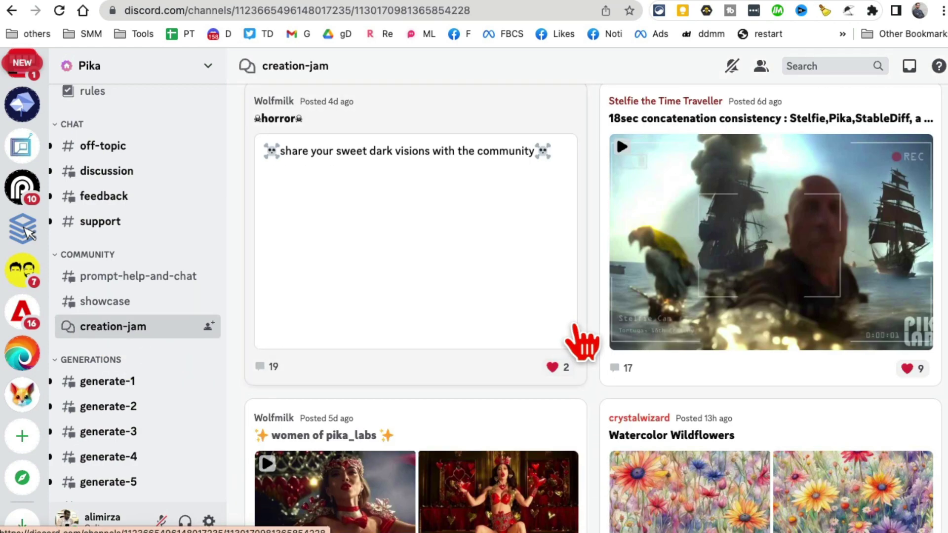
# Look further through the creation-jam posts, including the vintage aliens and Bigfoot videos.
pyautogui.scroll(-18, 750, 345)
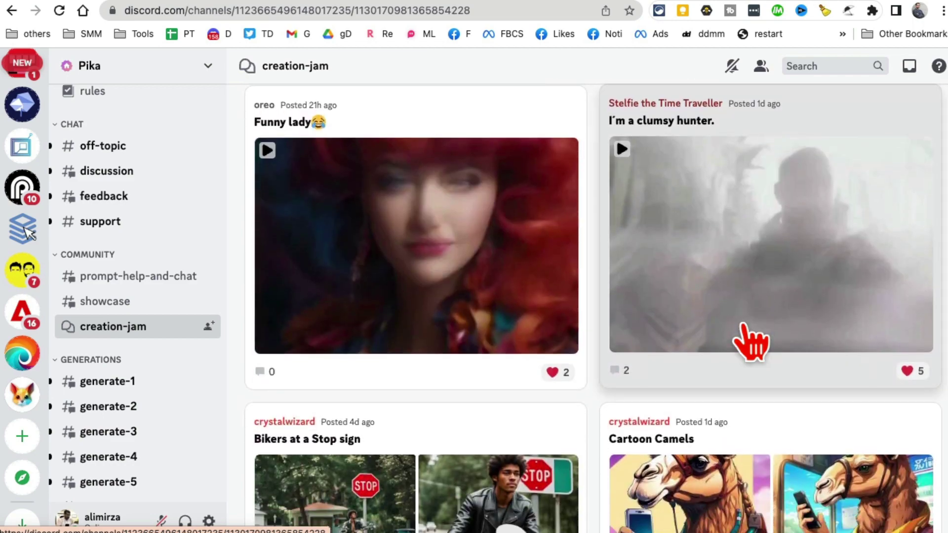
pyautogui.scroll(-20, 751, 343)
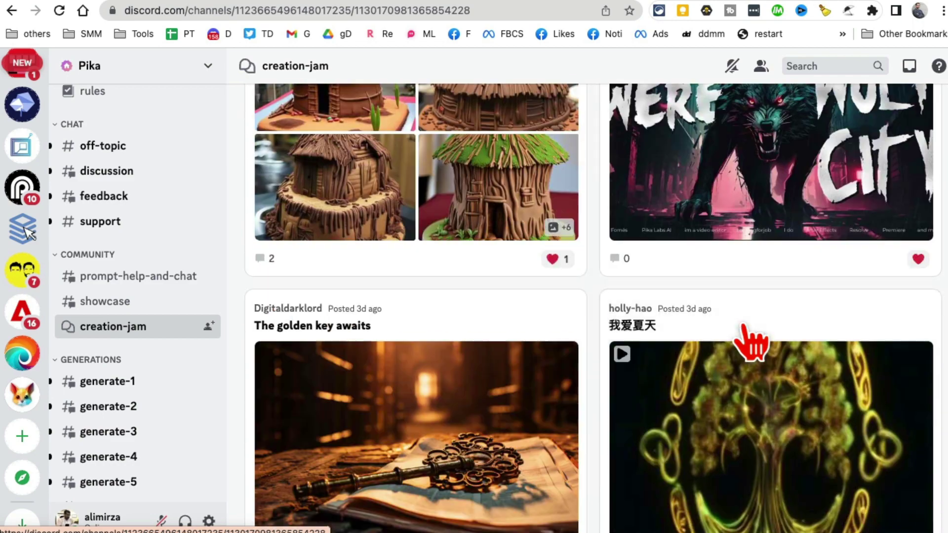
pyautogui.scroll(-20, 751, 343)
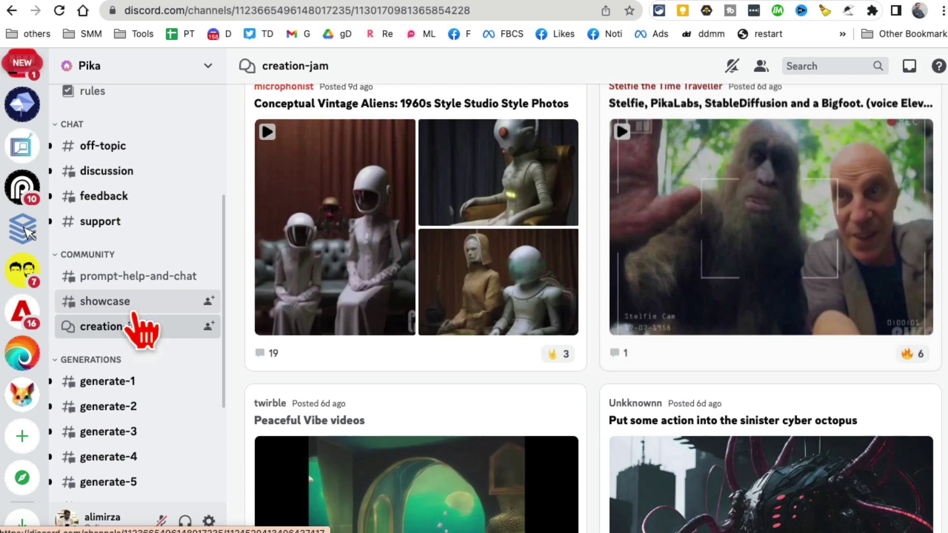
# Open the generate-2 channel and look through its latest generated videos.
pyautogui.moveTo(130, 302)
pyautogui.scroll(-2, 136, 321)
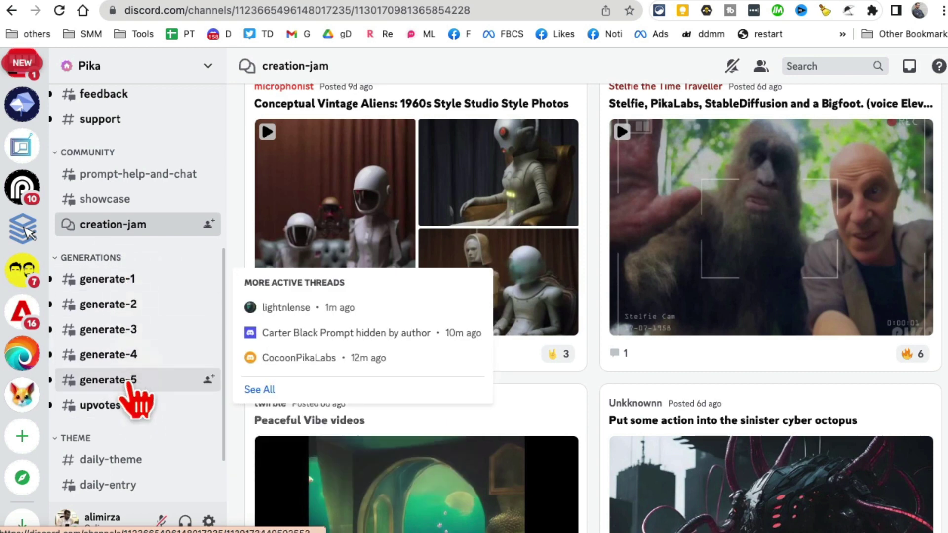
pyautogui.click(106, 310)
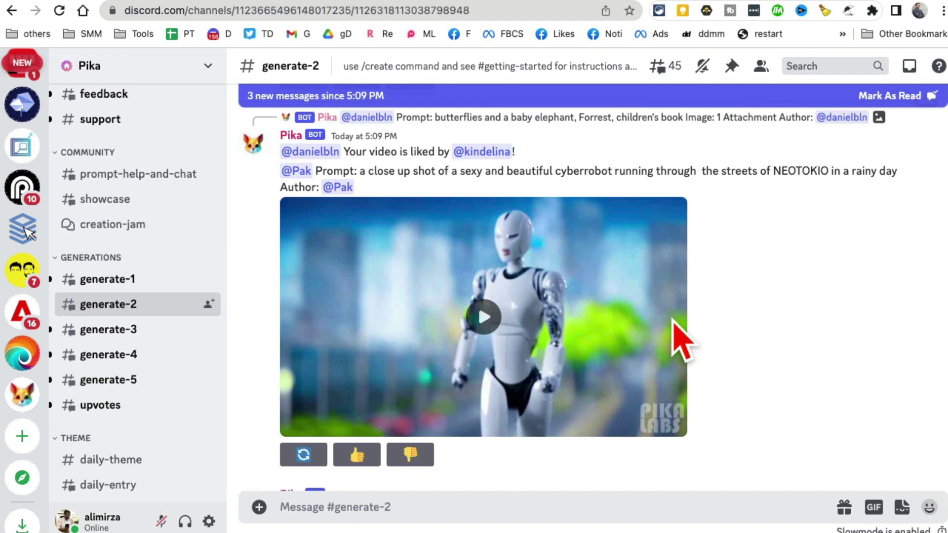
pyautogui.scroll(-5, 682, 341)
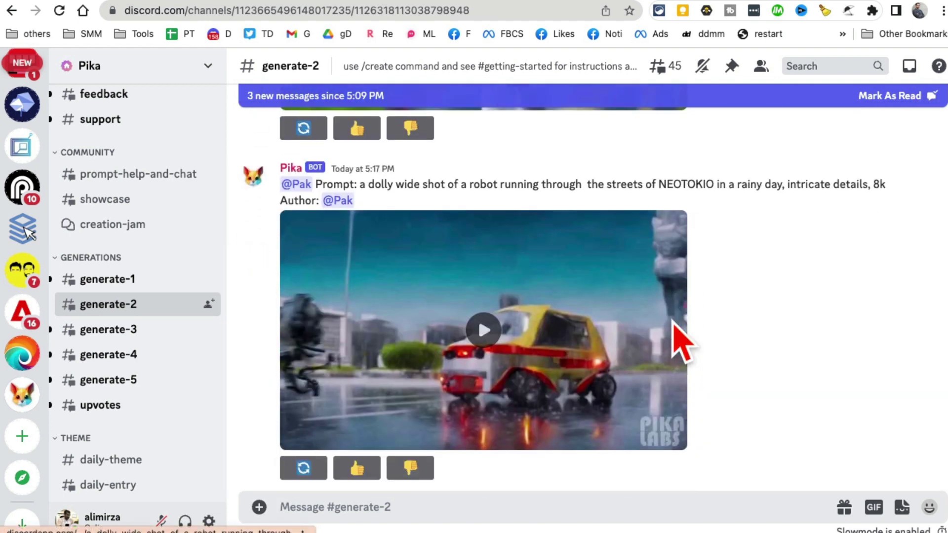
pyautogui.scroll(-1, 682, 340)
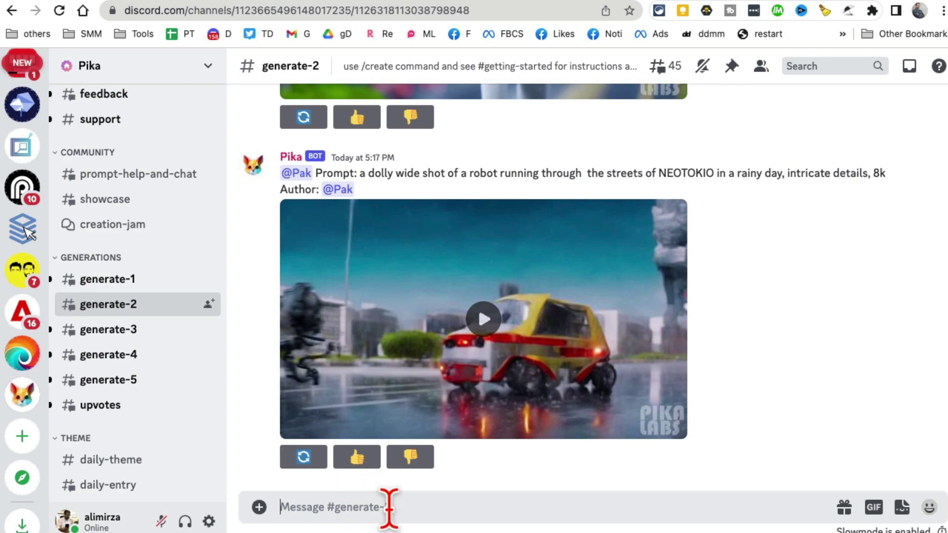
# Send a /create command in generate-2 with the prompt "robot fun dance party".
pyautogui.write('/')
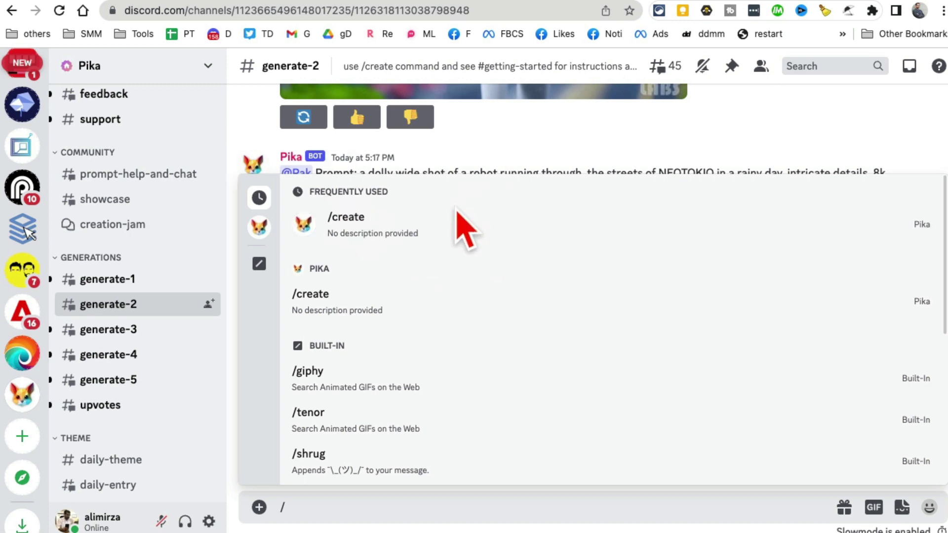
pyautogui.click(469, 236)
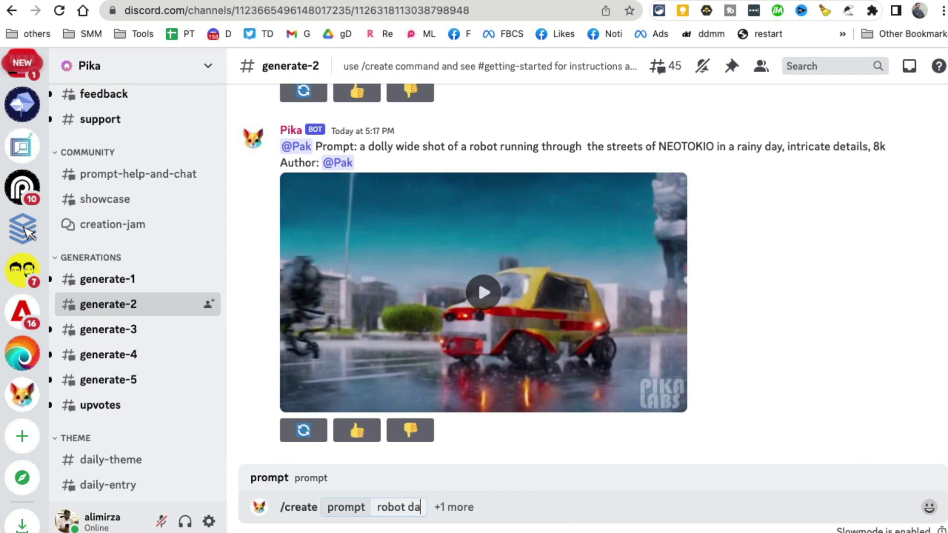
pyautogui.write('robot dance party')
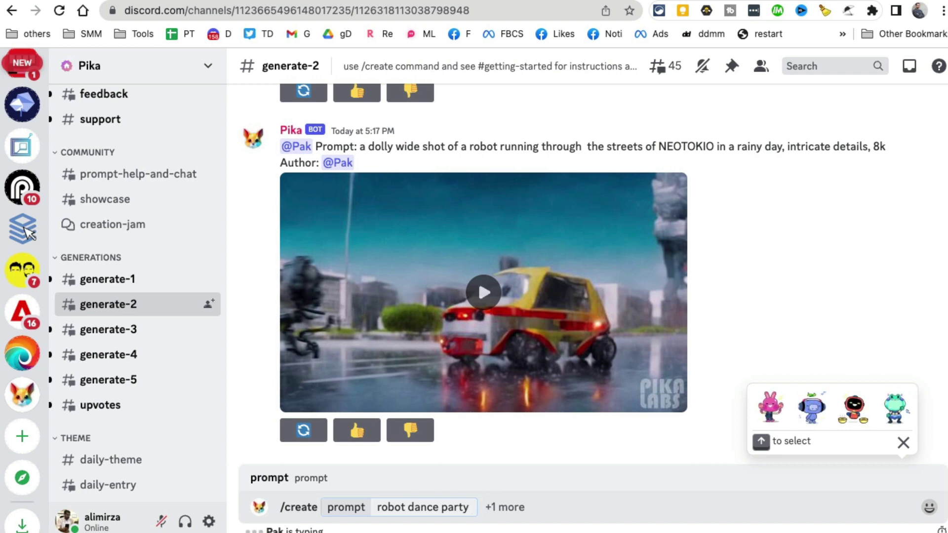
pyautogui.press('Return')
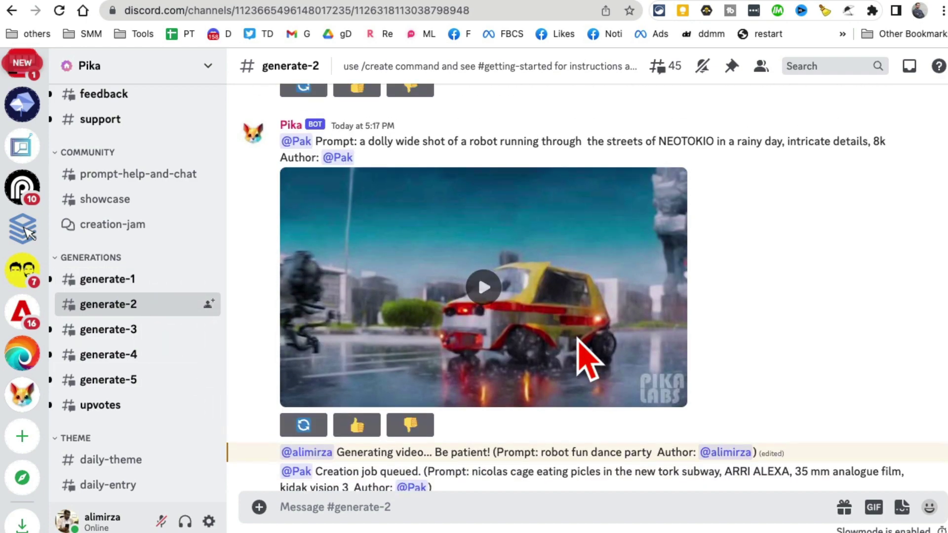
# Look back over the generate-2 messages and search the server for messages mentioning your own username.
pyautogui.scroll(15, 481, 429)
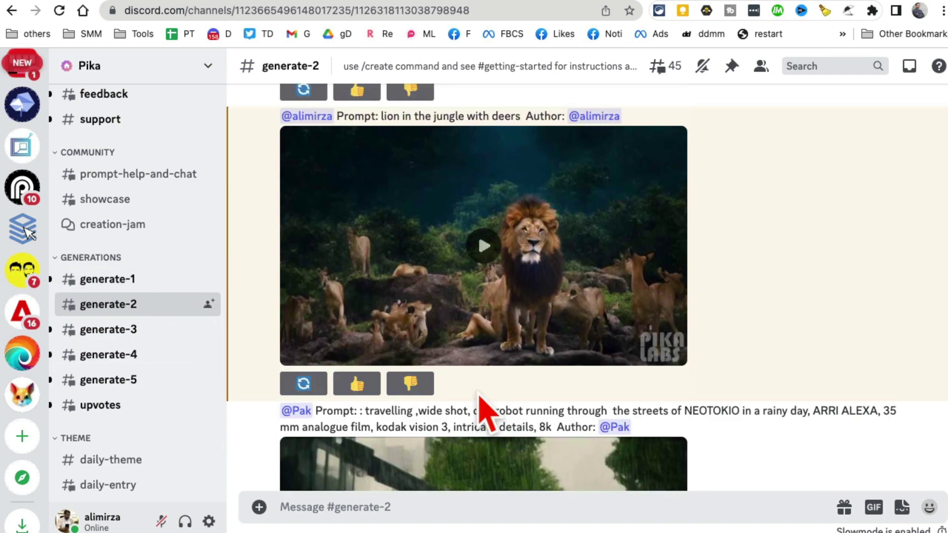
pyautogui.scroll(-12, 545, 350)
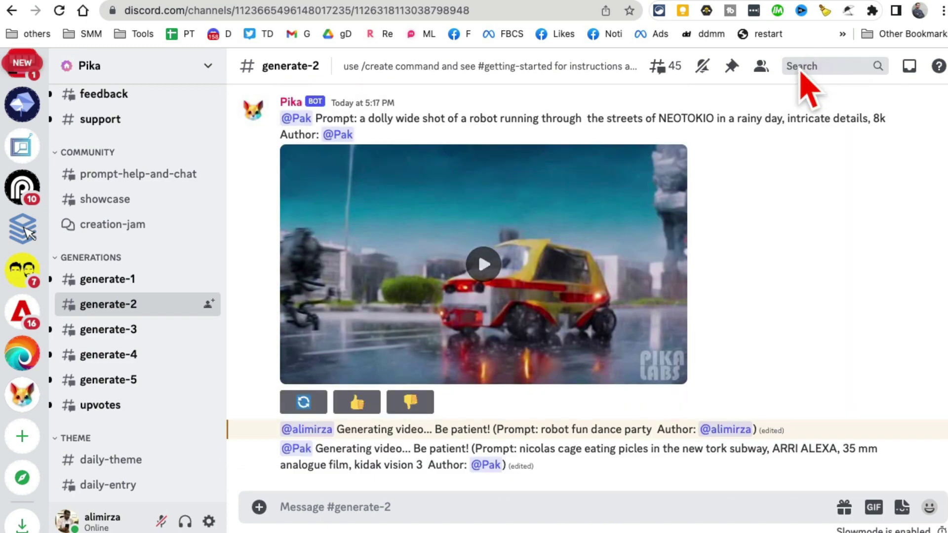
pyautogui.click(805, 66)
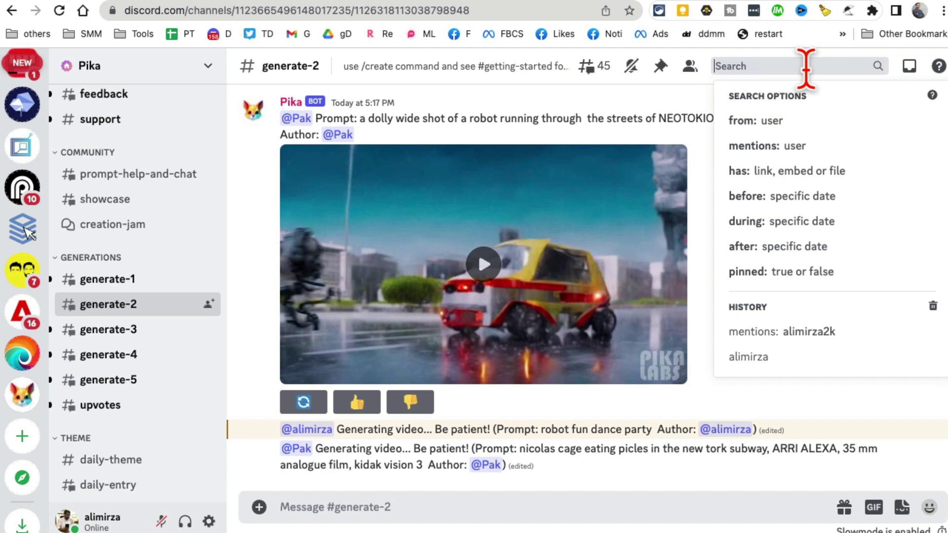
pyautogui.click(794, 148)
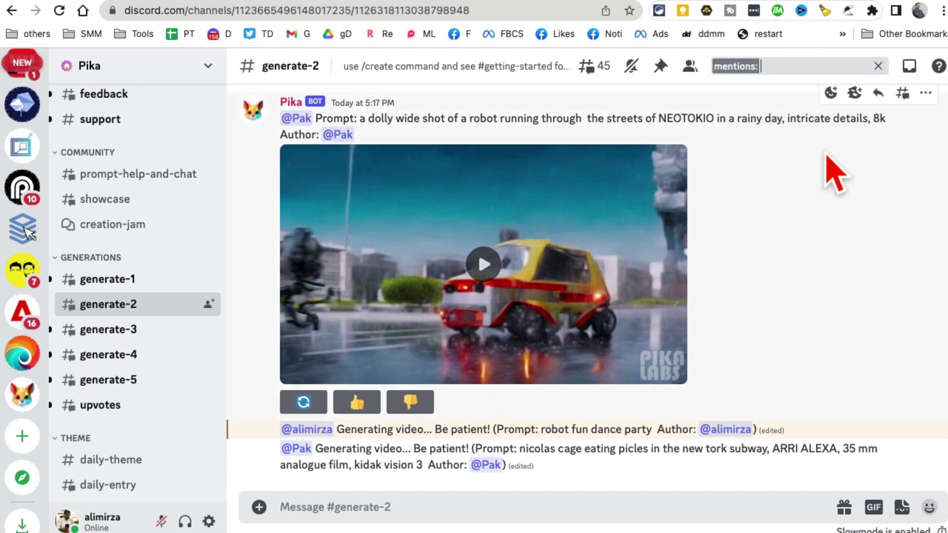
pyautogui.write('alimirza')
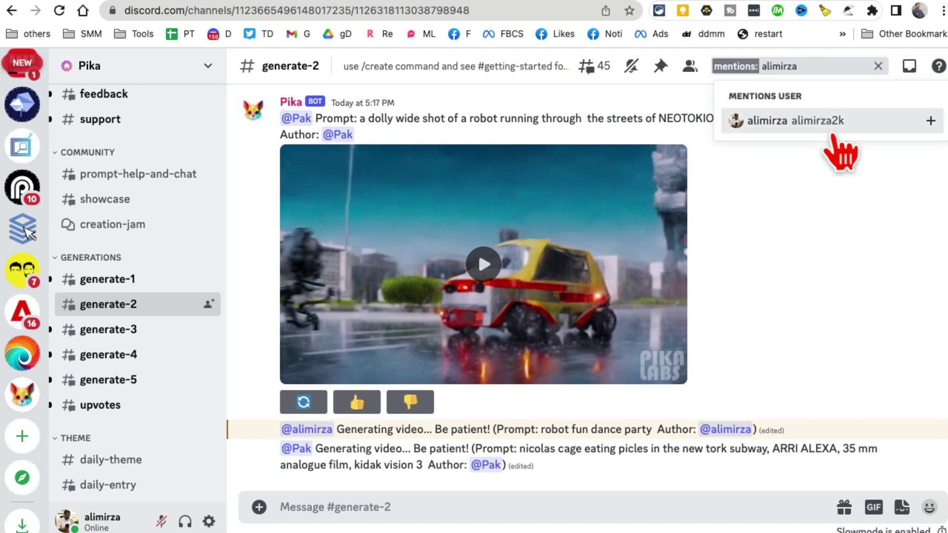
pyautogui.click(834, 124)
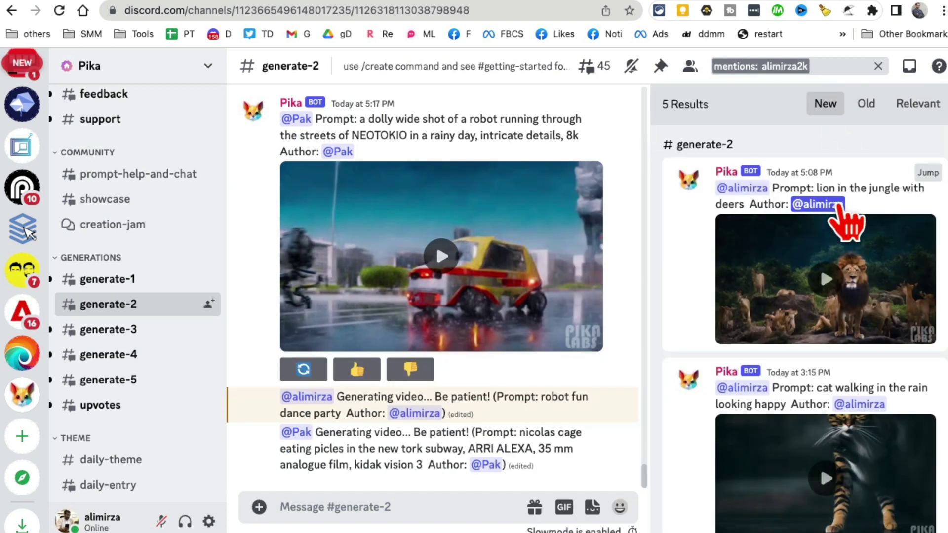
# Look through the search results and play the lion, cat walking in the rain and robot dance party videos.
pyautogui.scroll(-1, 853, 206)
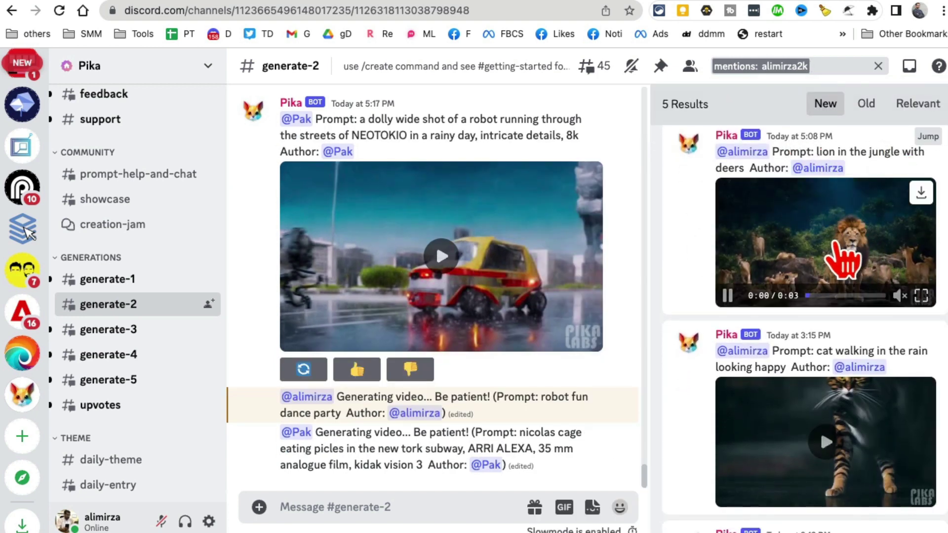
pyautogui.scroll(-5, 844, 274)
pyautogui.scroll(3, 845, 277)
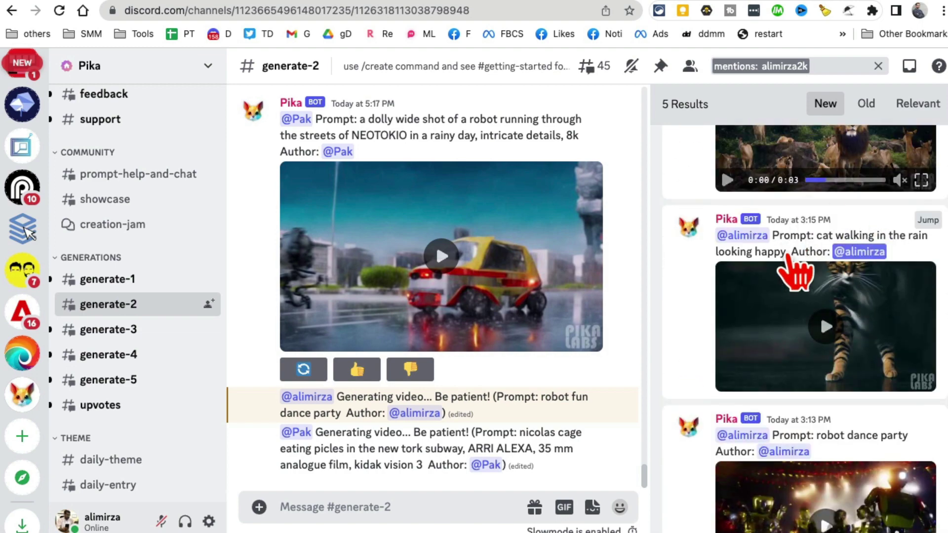
pyautogui.click(827, 324)
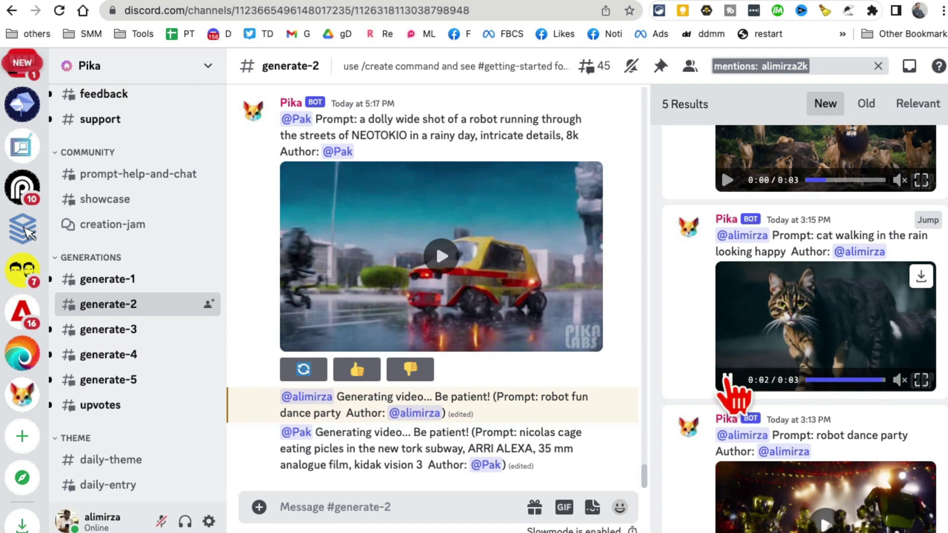
pyautogui.scroll(-5, 834, 365)
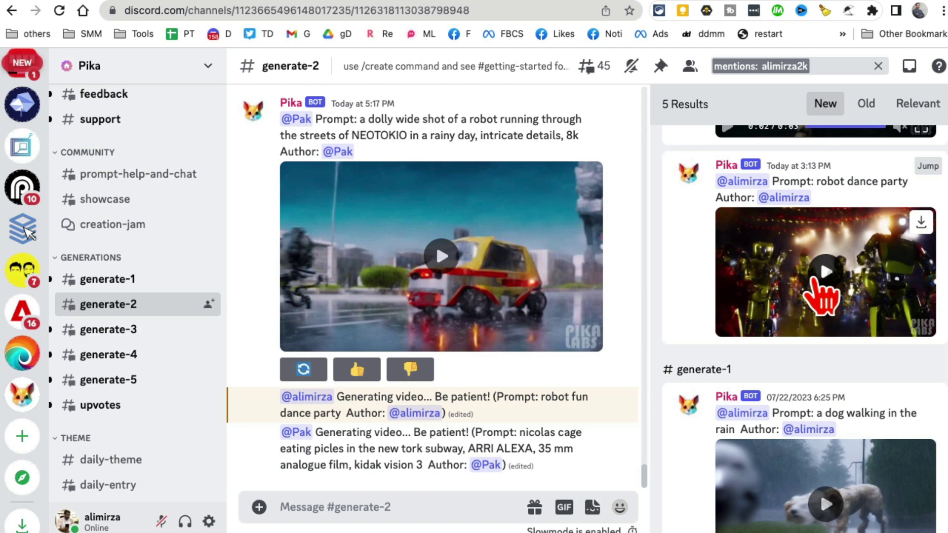
pyautogui.click(824, 271)
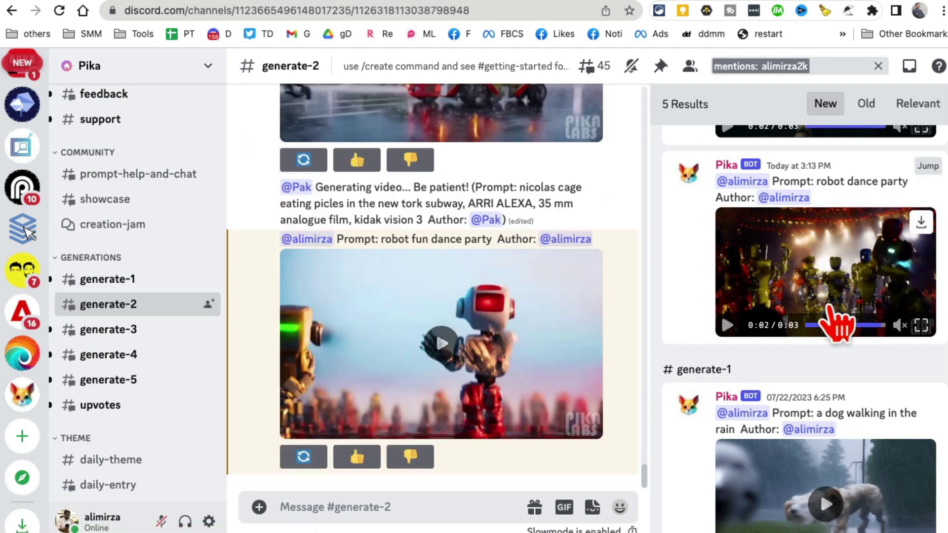
pyautogui.scroll(-3, 831, 326)
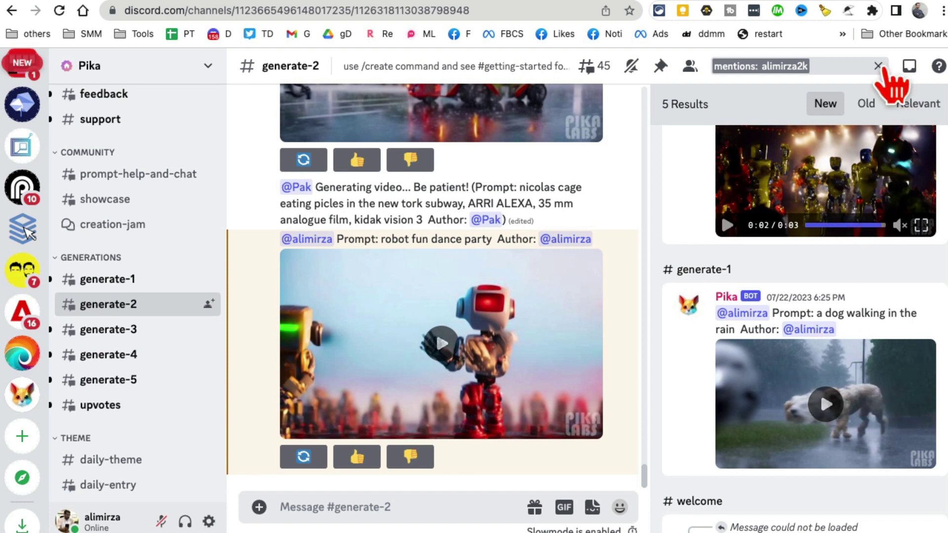
# Clear the search, play the "robot fun dance party" video and look over the server's remaining channels.
pyautogui.click(878, 66)
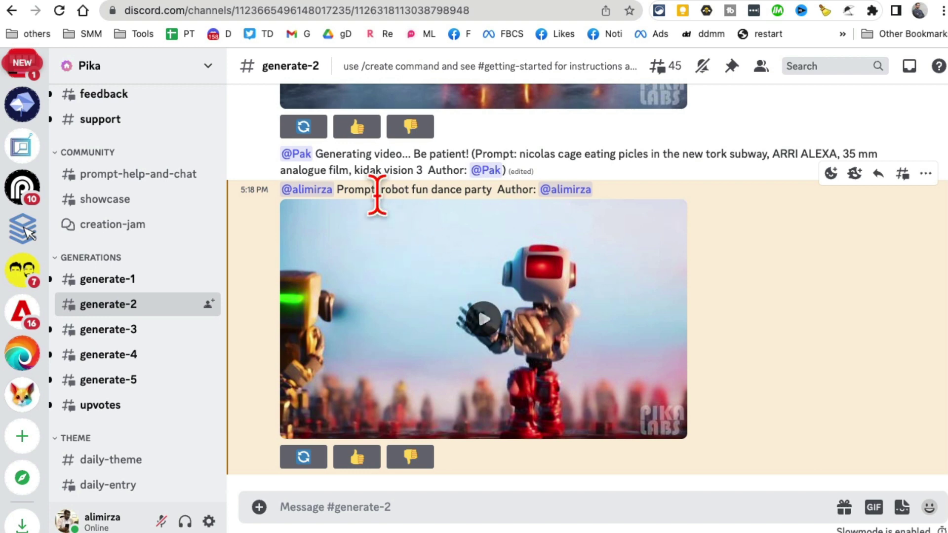
pyautogui.click(481, 328)
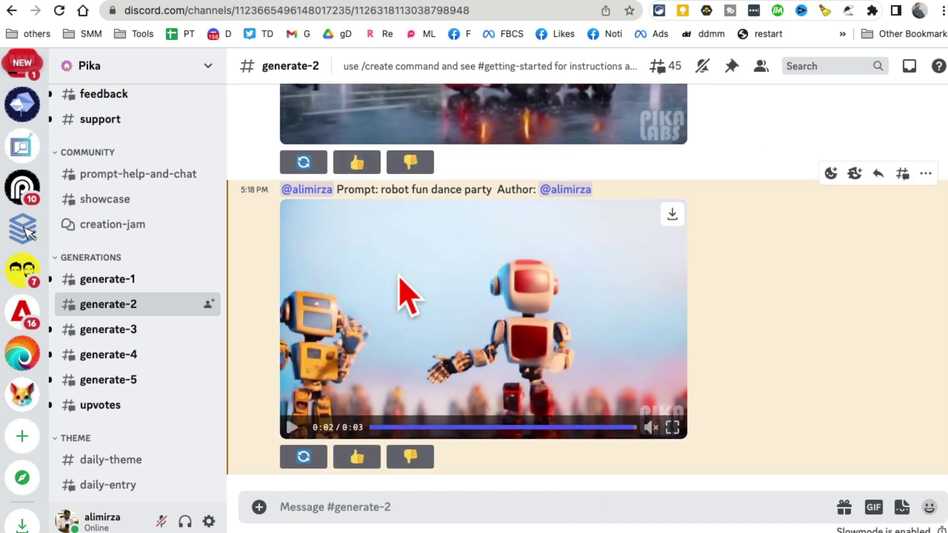
pyautogui.scroll(3, 503, 373)
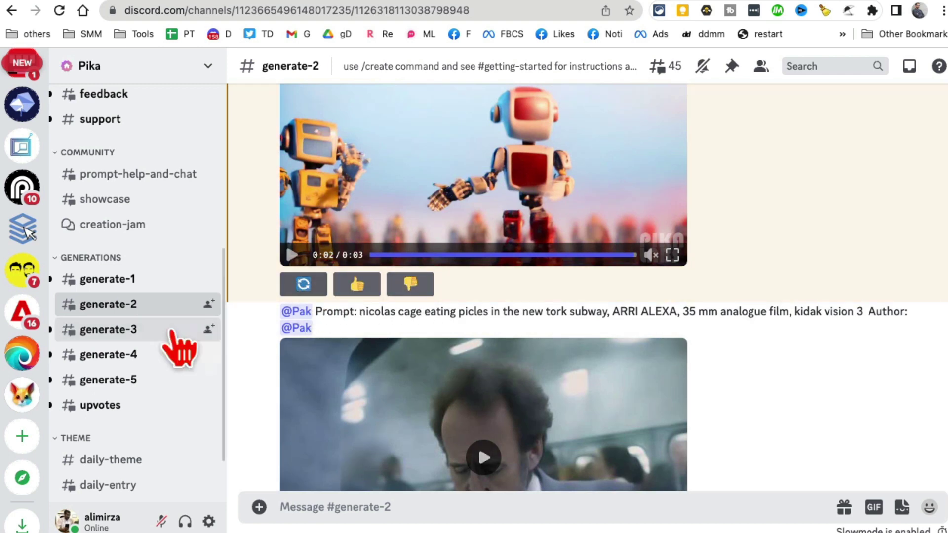
pyautogui.scroll(-3, 169, 356)
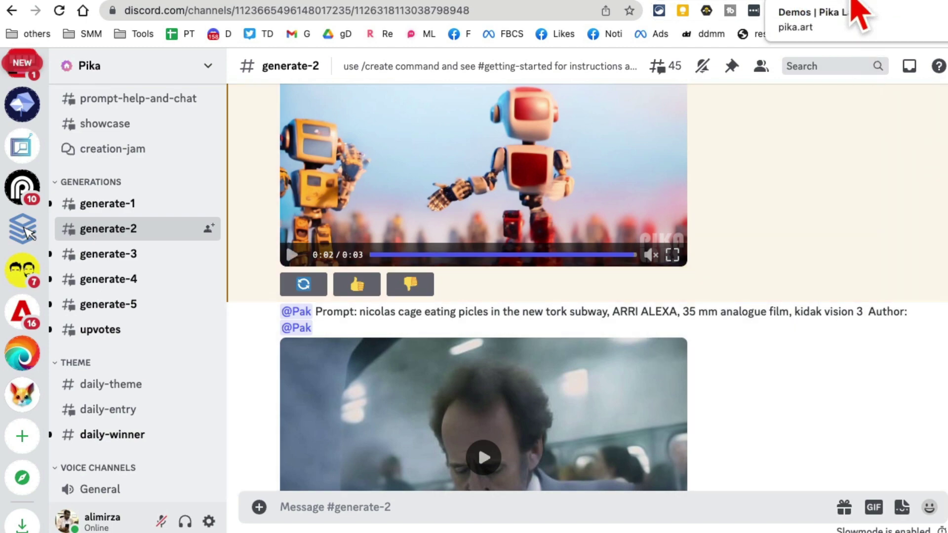
# Switch to the Pika Labs Demos page and look through its example prompts and videos.
pyautogui.click(857, 4)
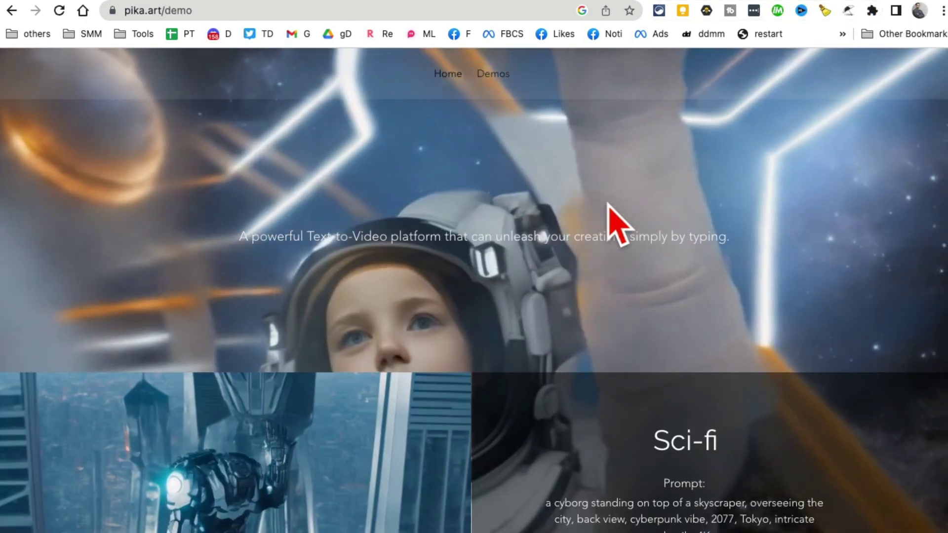
pyautogui.scroll(-10, 592, 234)
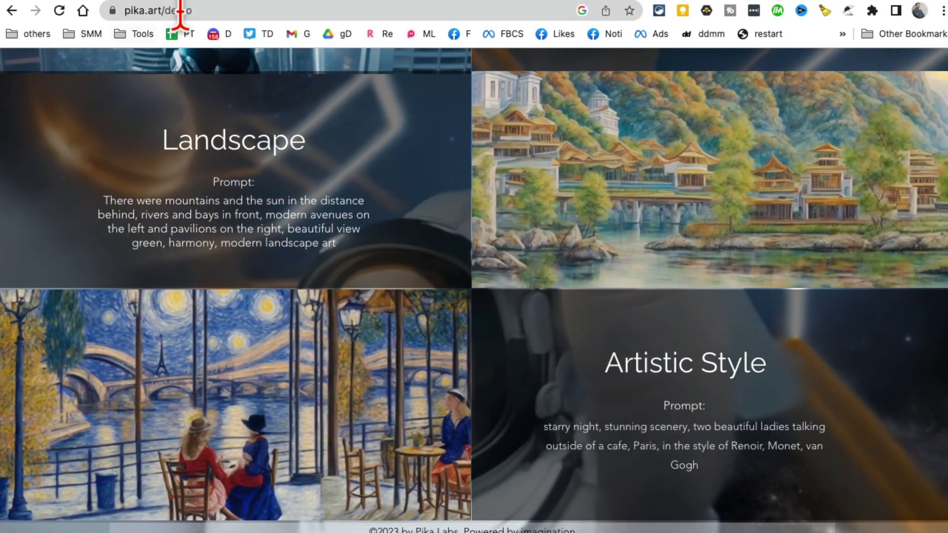
# Open the pika.art home page and try its Join Beta link.
pyautogui.doubleClick(180, 11)
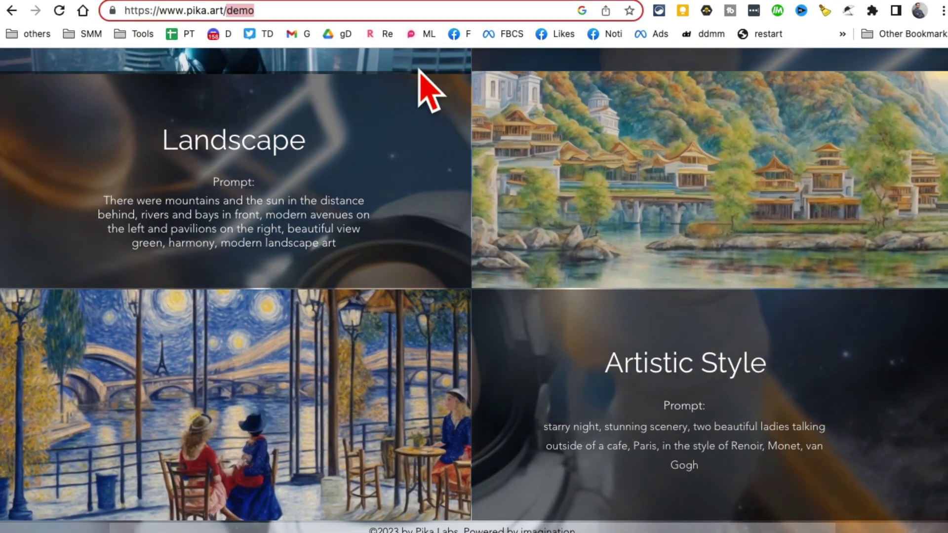
pyautogui.press('BackSpace')
pyautogui.press('Return')
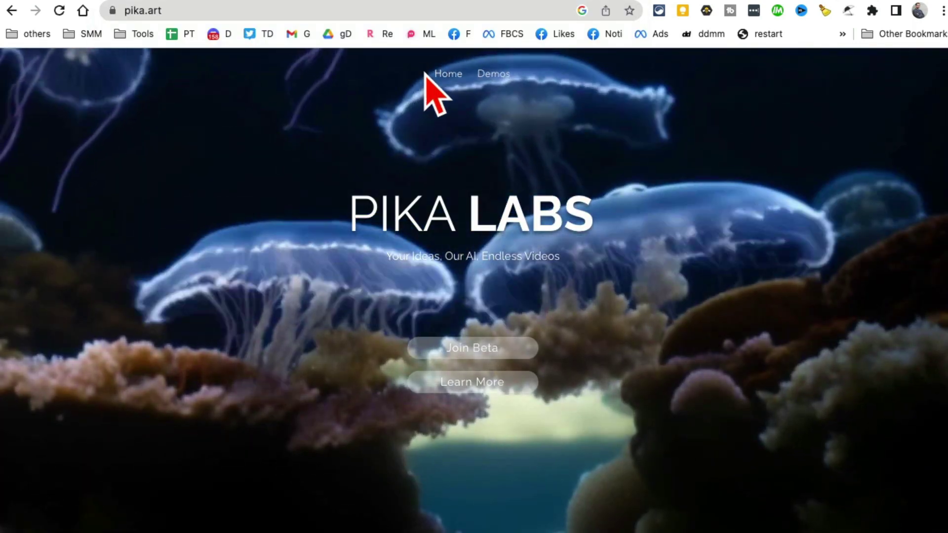
pyautogui.click(457, 347)
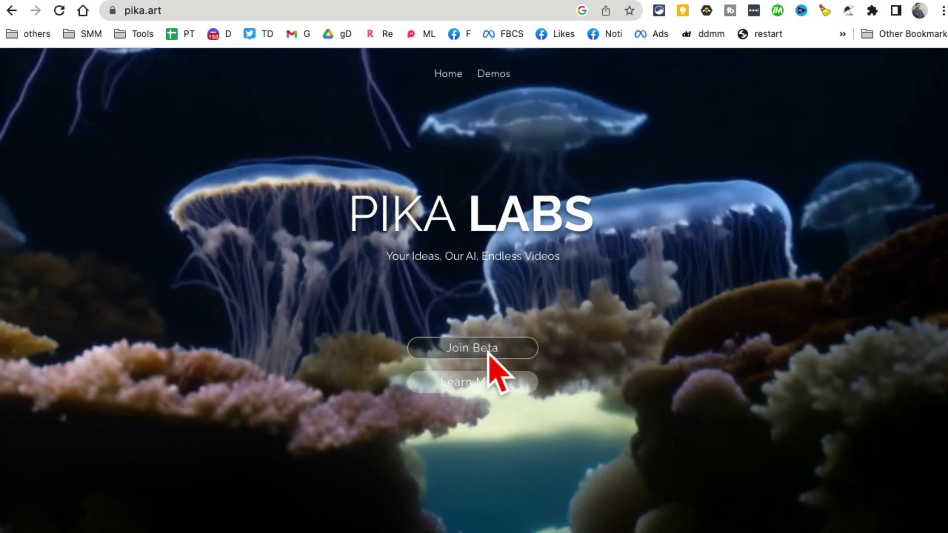
pyautogui.click(860, 2)
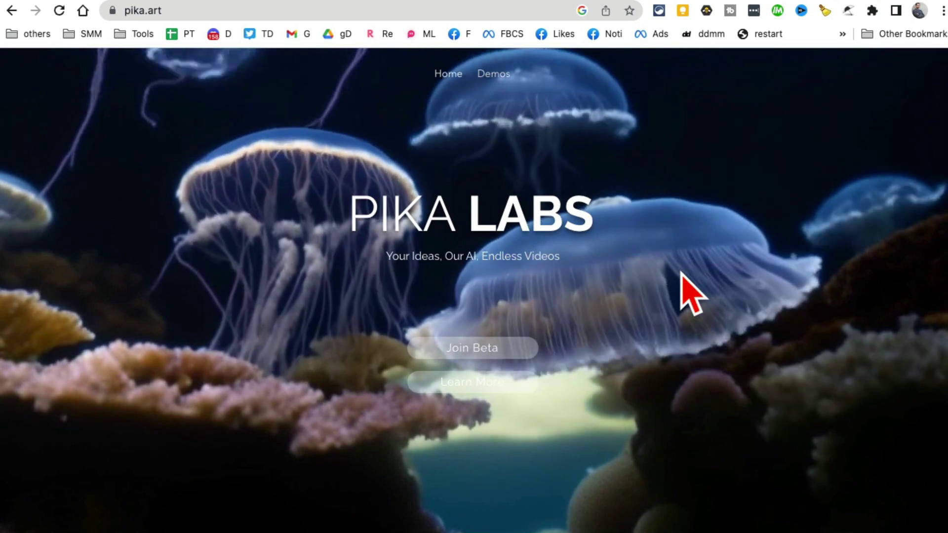